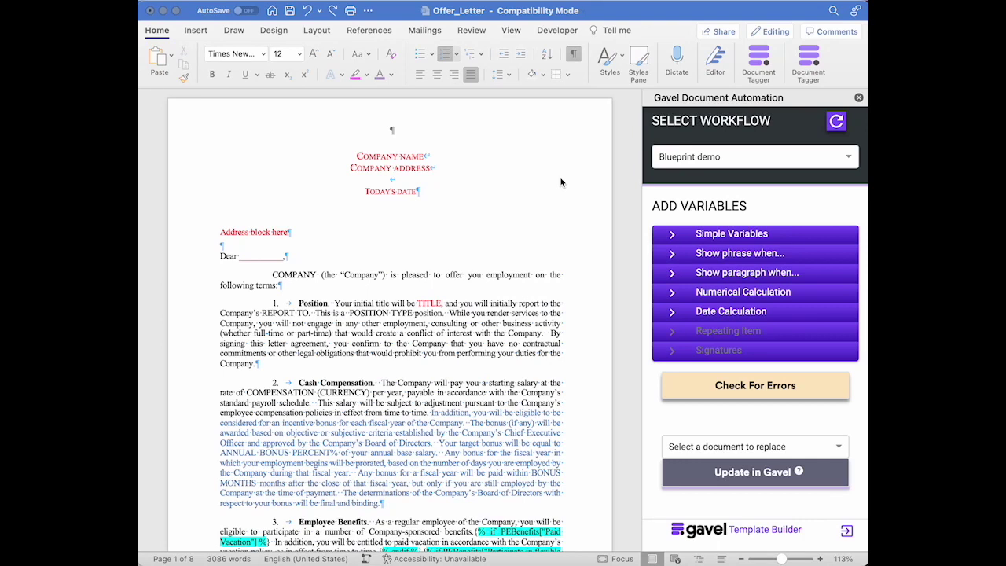
Select the Employment Agreement workflow as the source of template variables.
click(706, 157)
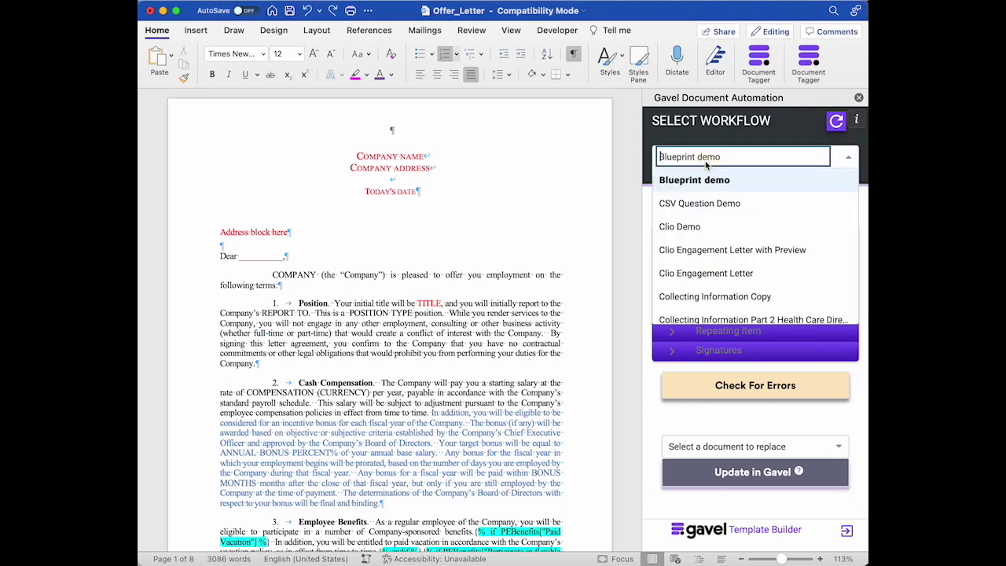
text(employ)
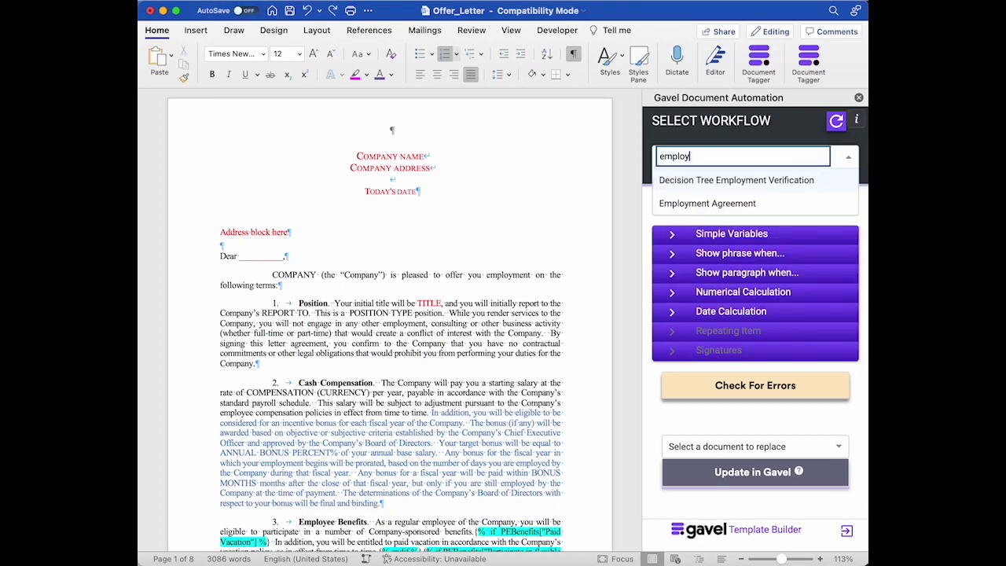
click(727, 204)
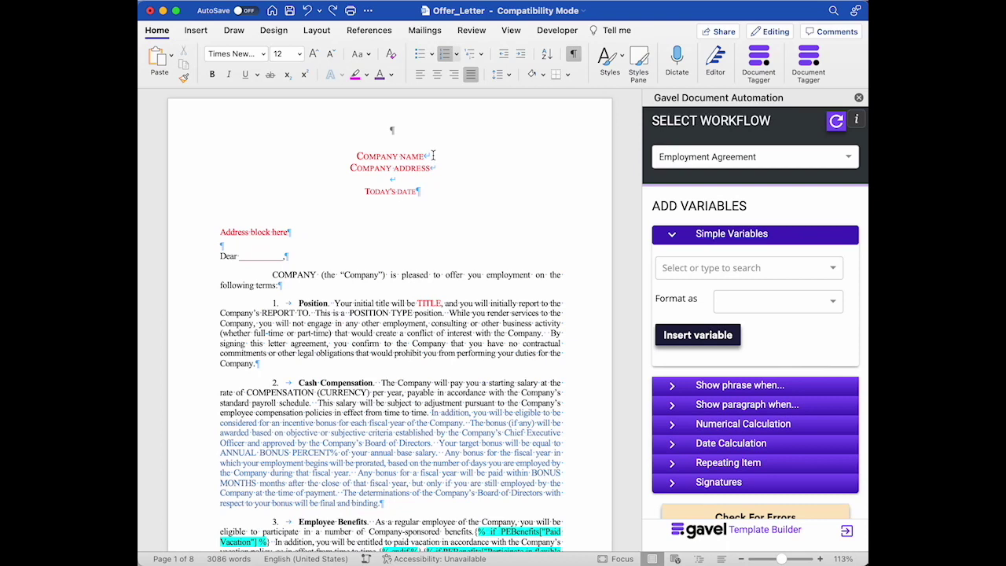
Replace the COMPANY NAME placeholder in the letterhead with the EntityName variable, formatted as Uppercase.
drag(433, 155, 357, 156)
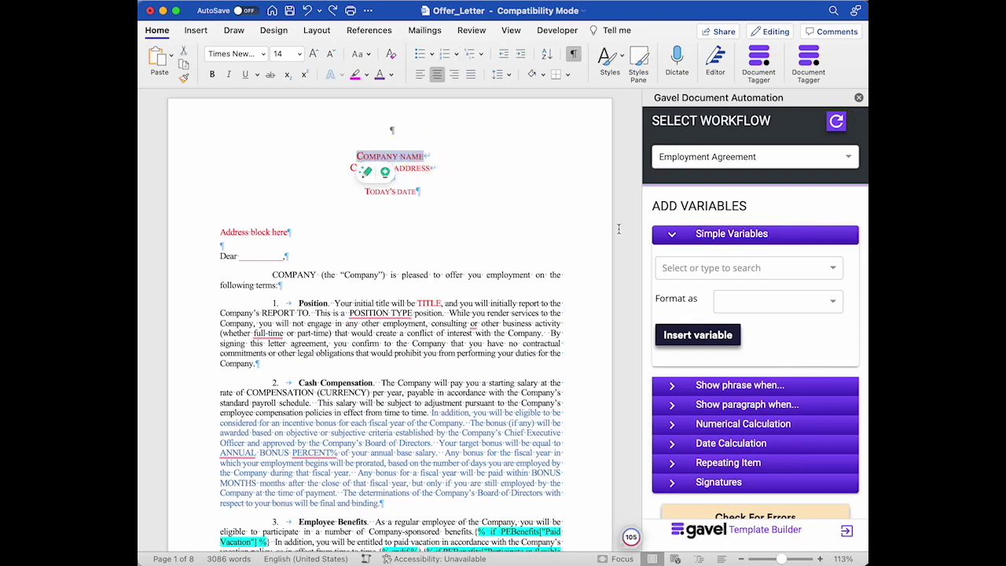
click(705, 268)
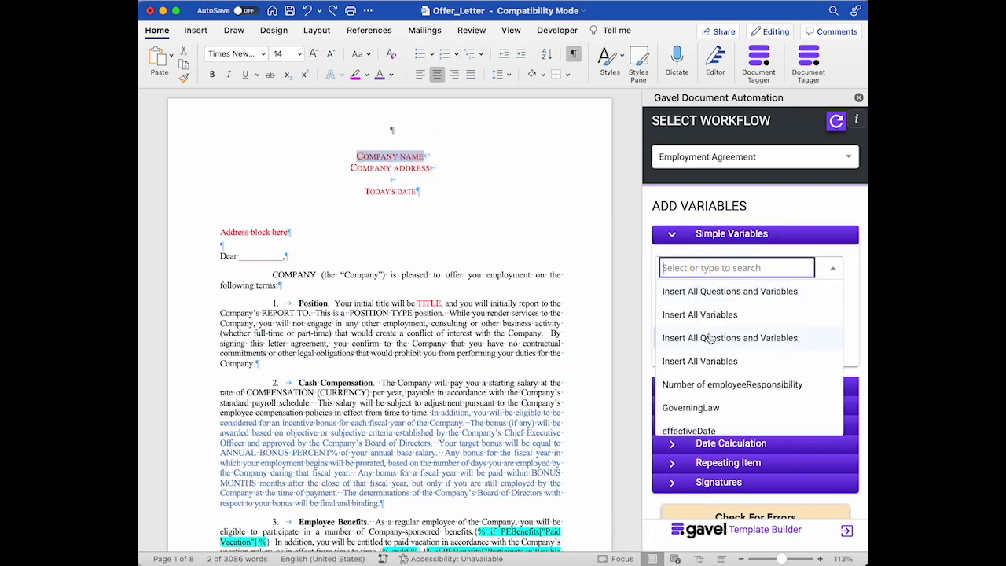
scroll(710, 338, down, 5)
scroll(710, 338, down, 12)
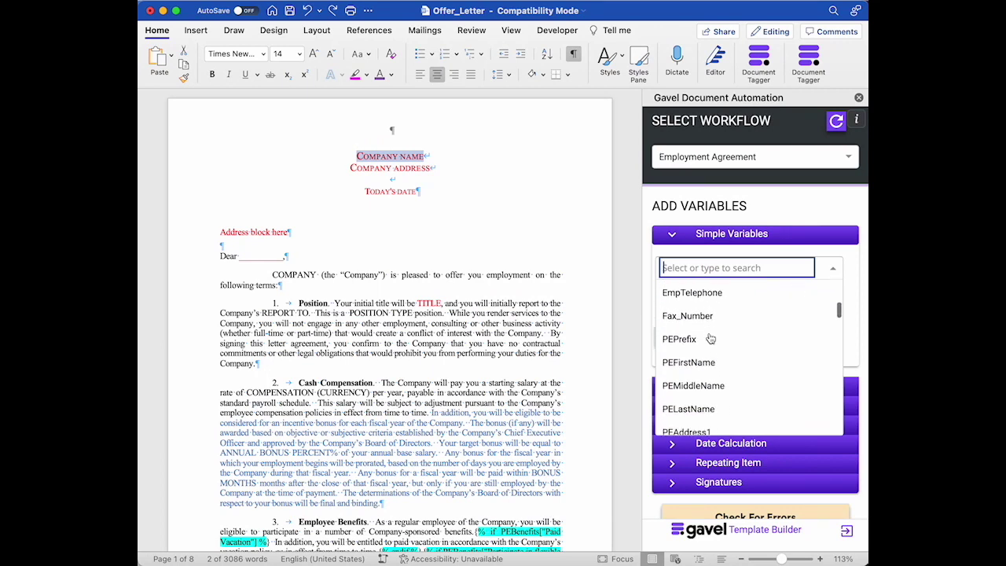
scroll(709, 338, up, 5)
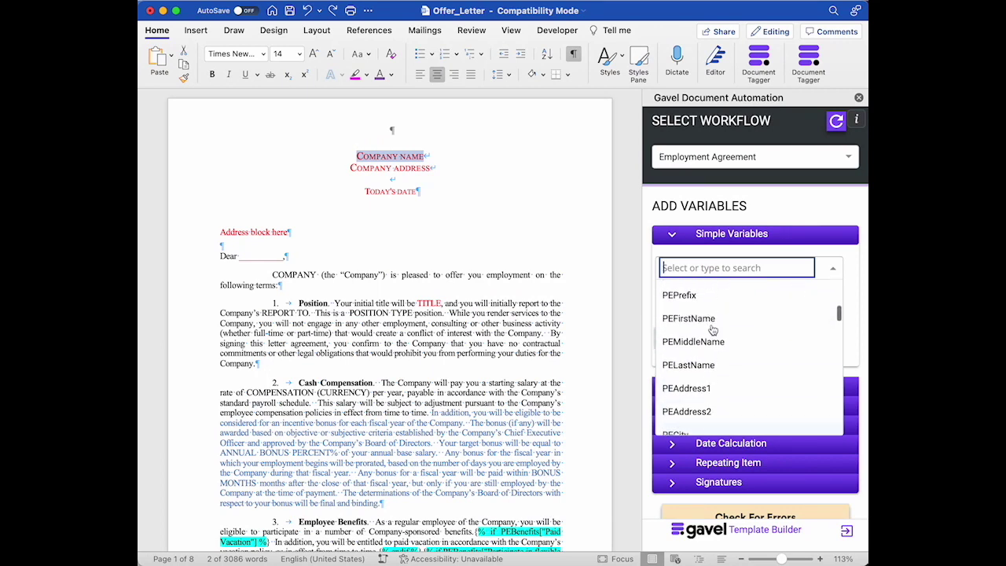
text(entity)
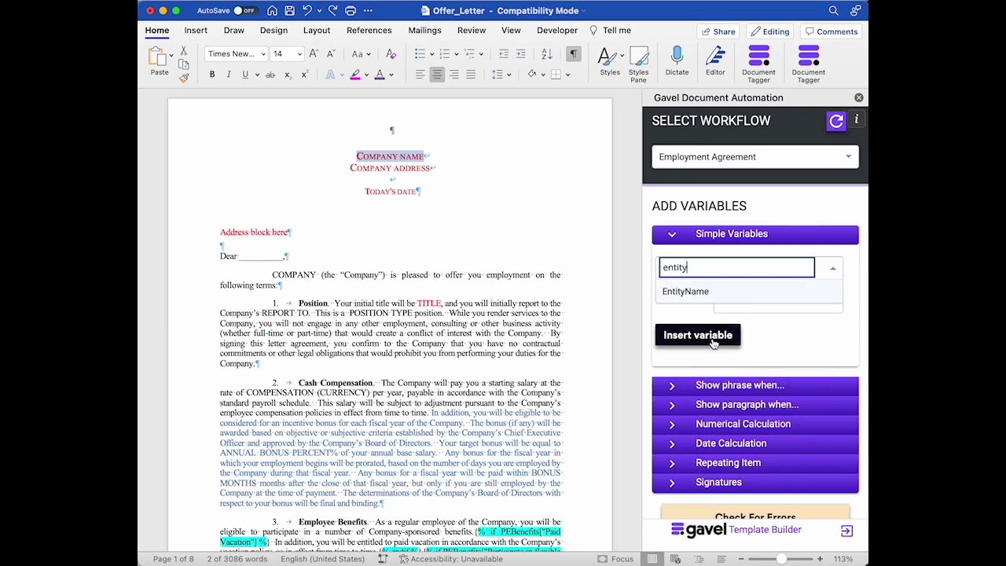
click(691, 296)
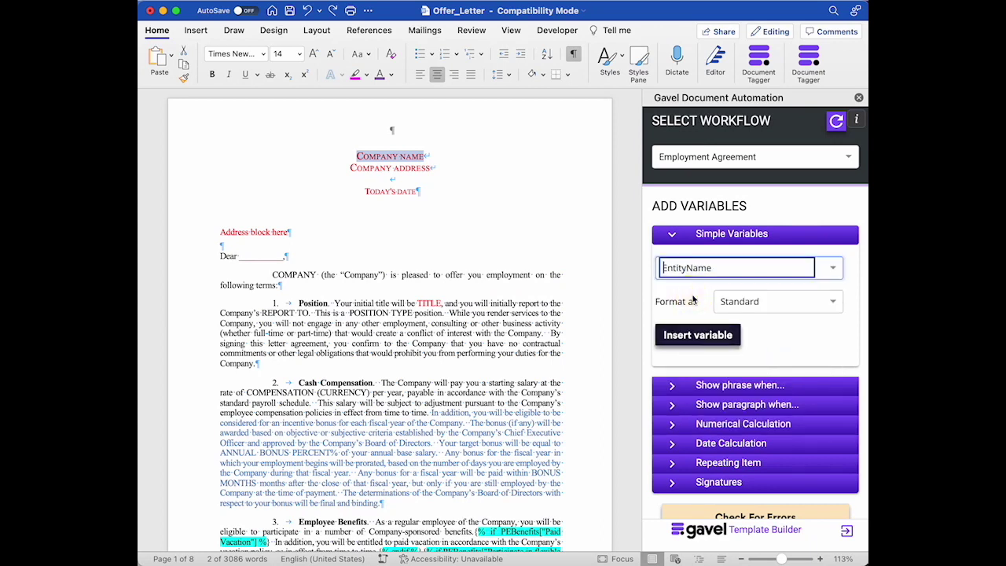
click(766, 305)
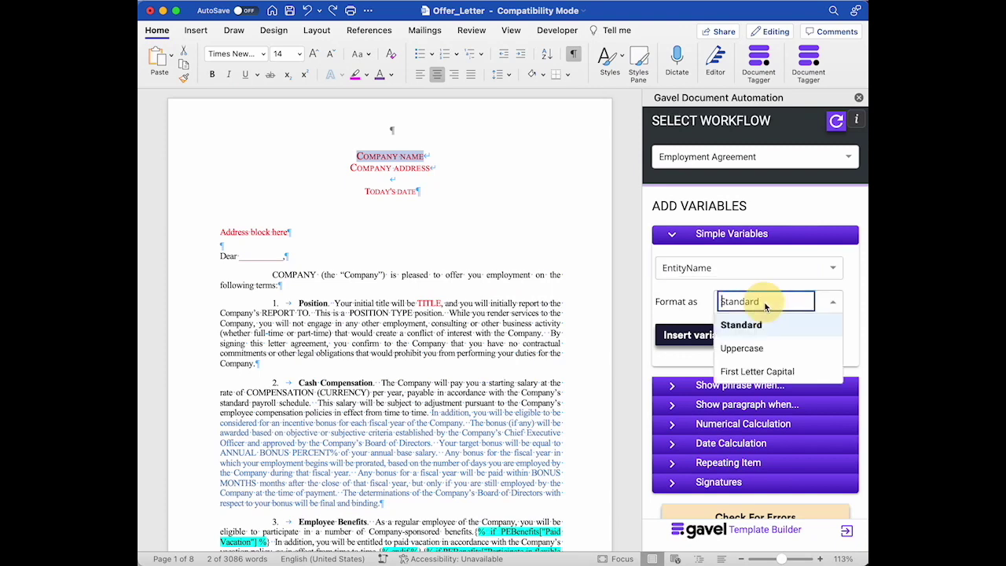
click(746, 356)
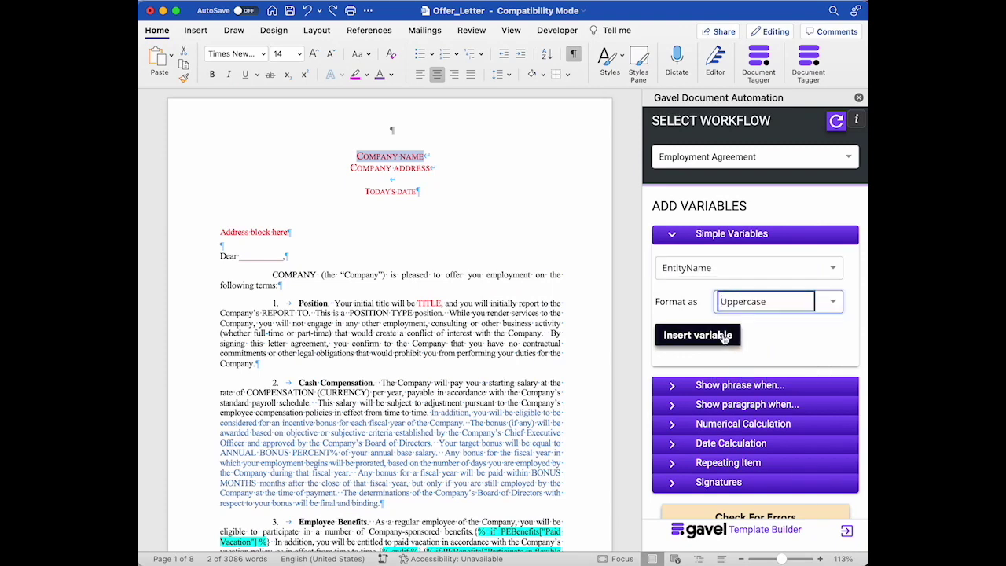
click(724, 334)
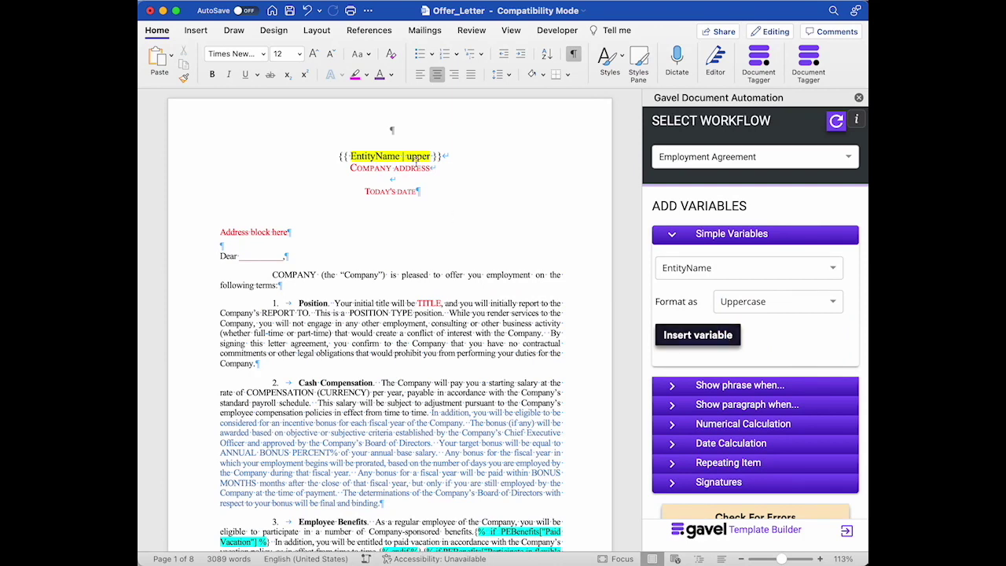
drag(455, 155, 340, 157)
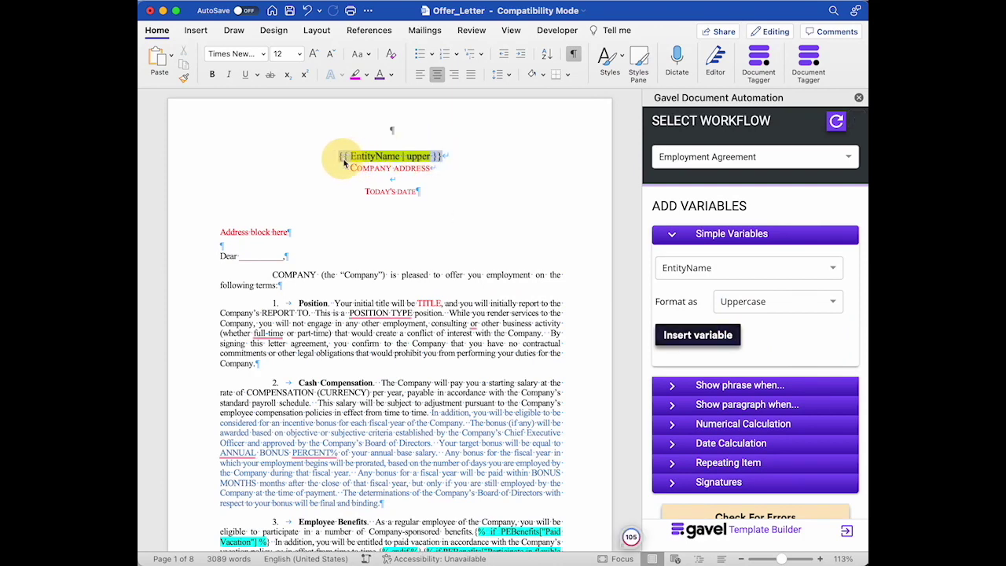
click(336, 182)
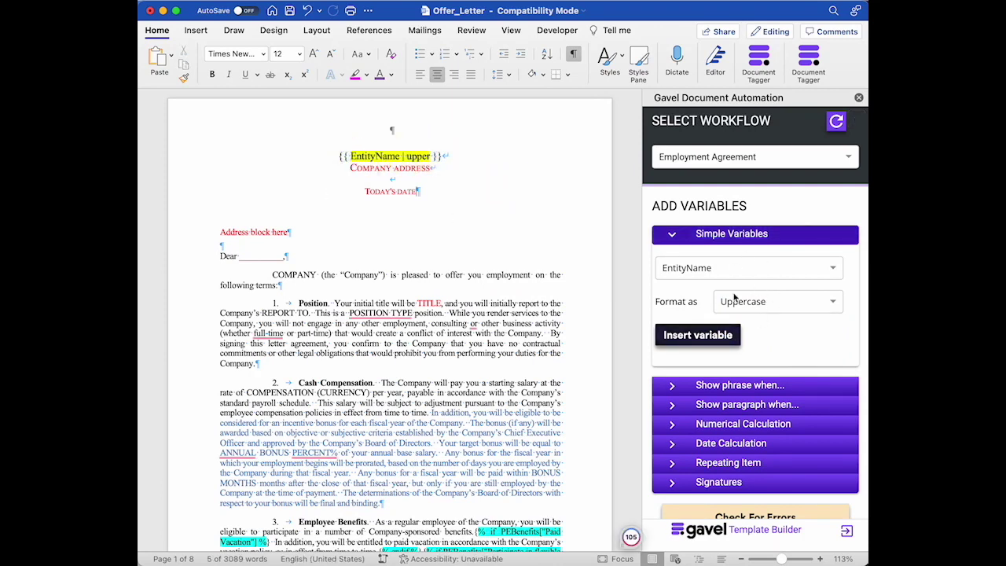
click(767, 306)
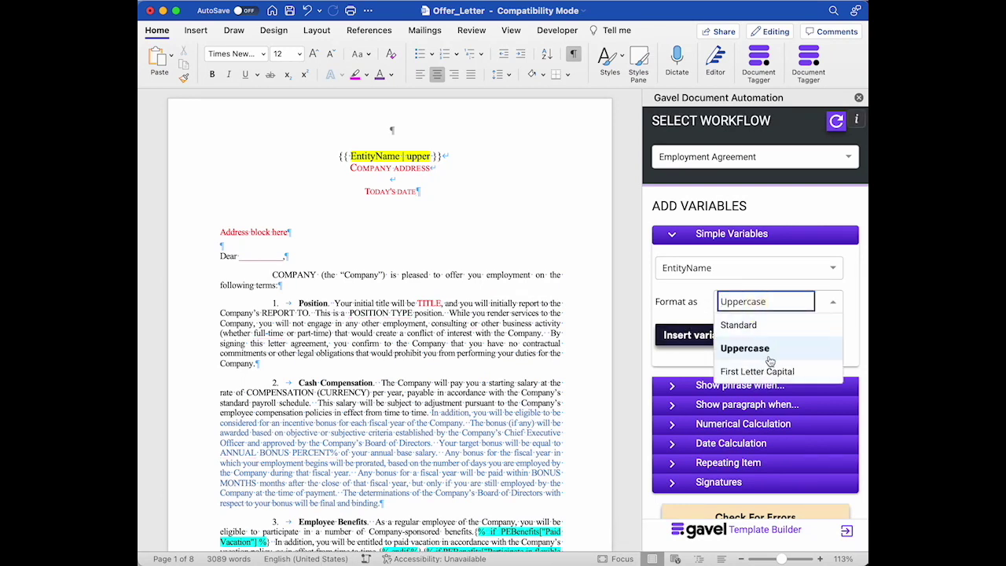
click(565, 236)
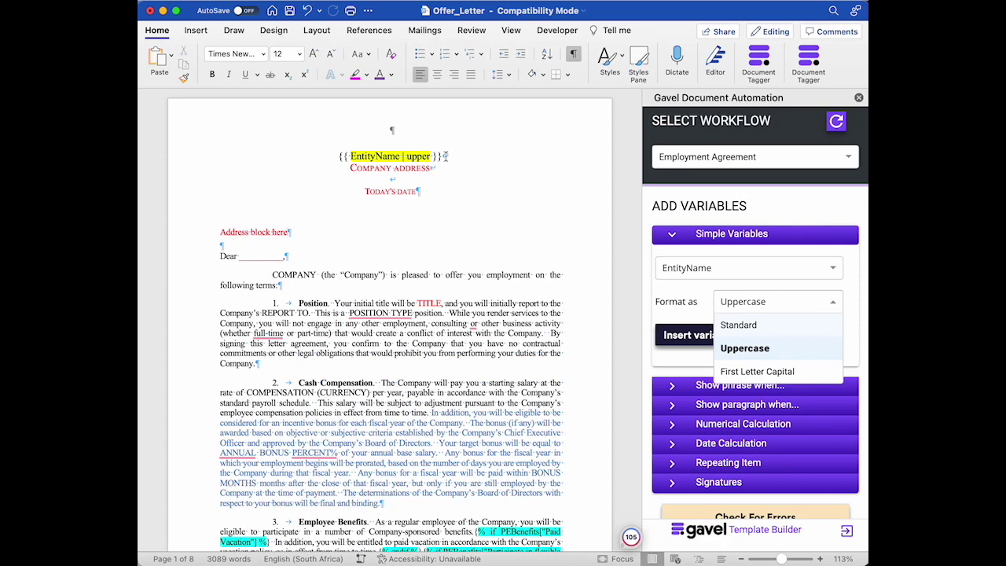
Format the EntityName tag in the letterhead with a green font color, bold, and a font two size steps larger.
click(414, 155)
drag(414, 155, 337, 159)
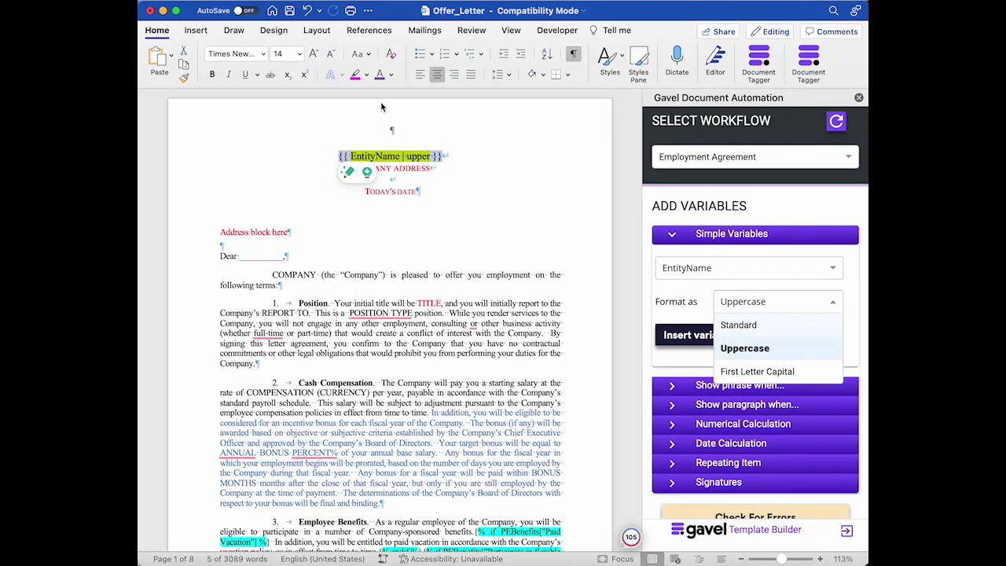
click(390, 74)
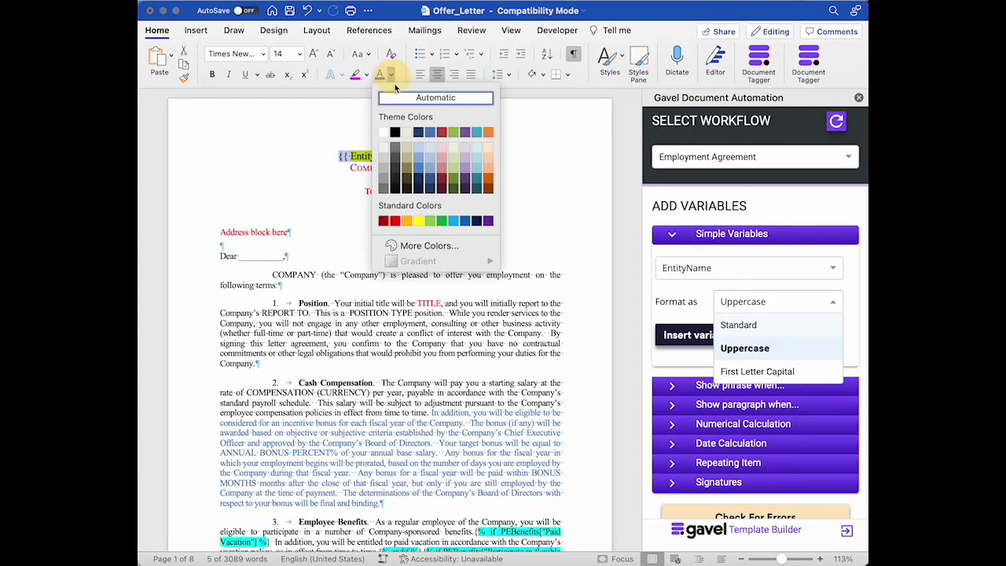
click(455, 134)
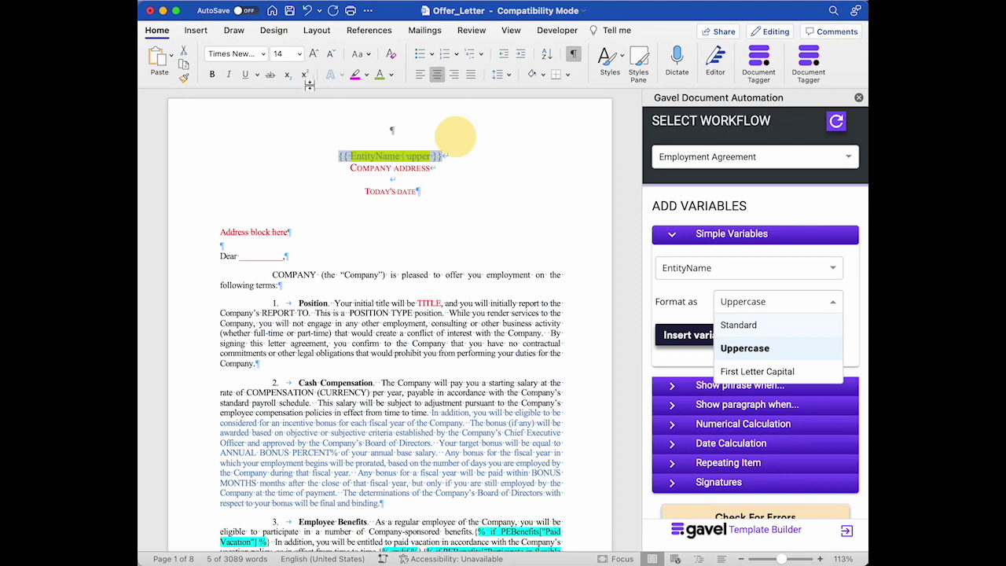
click(212, 74)
click(312, 55)
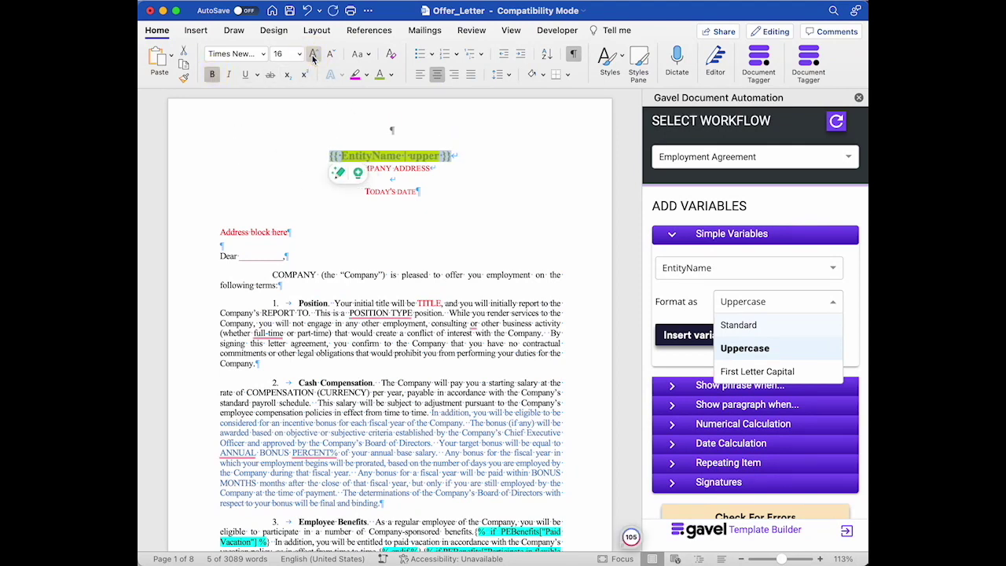
click(313, 54)
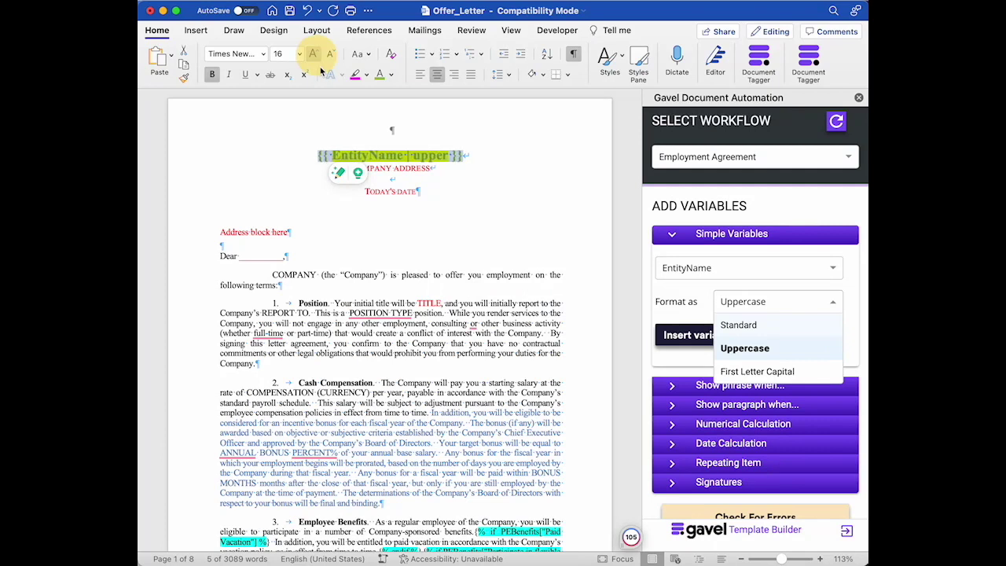
click(467, 186)
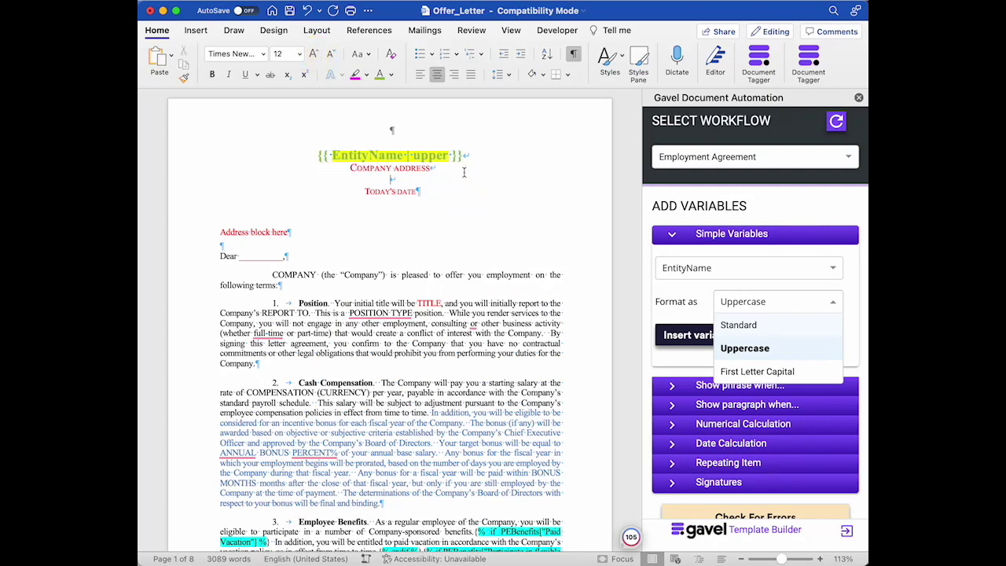
Replace the COMPANY ADDRESS placeholder with the EmpAddres1 variable and insert EmpAddress2 on a new line beneath it, both in Standard format.
drag(449, 169, 352, 172)
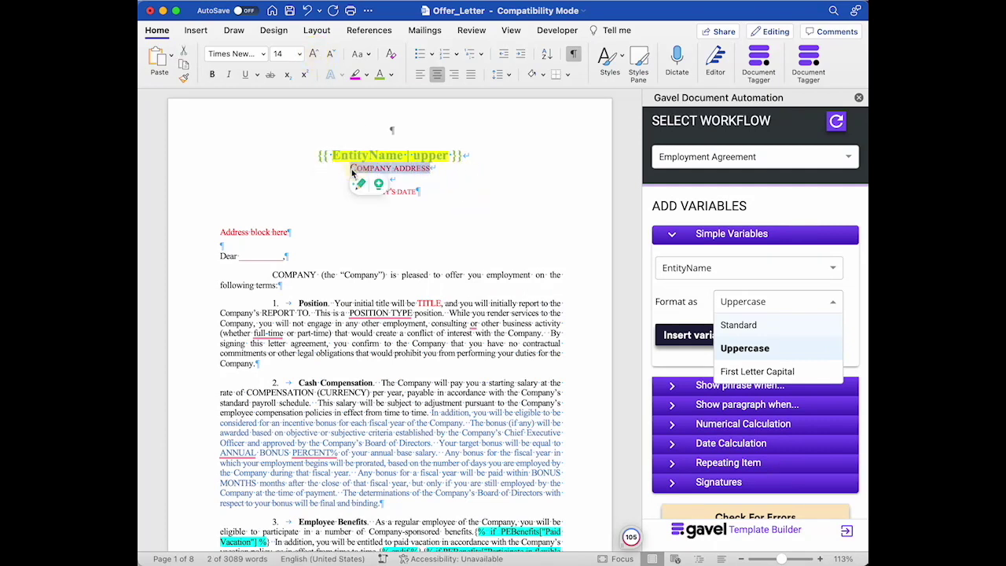
click(711, 271)
click(699, 315)
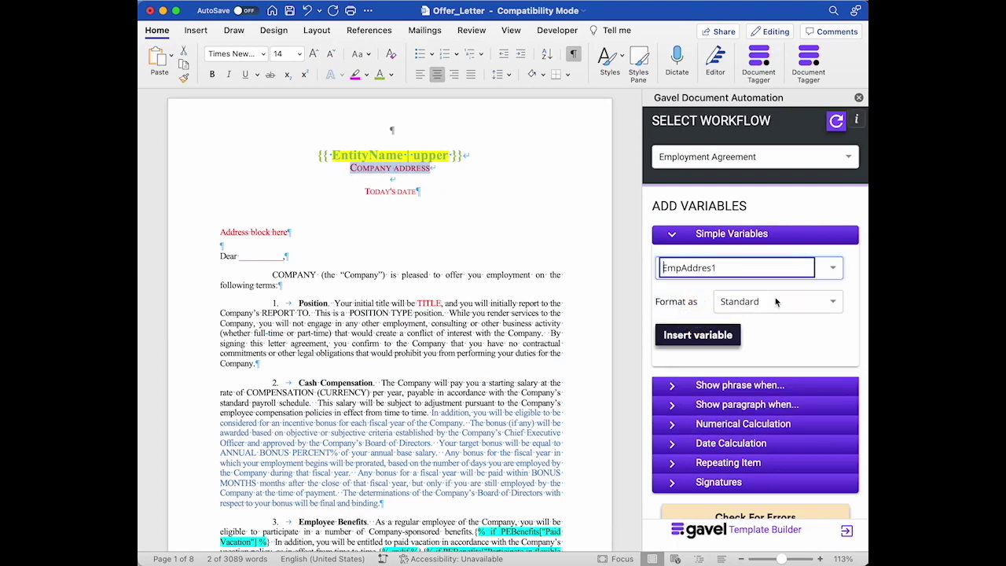
click(692, 335)
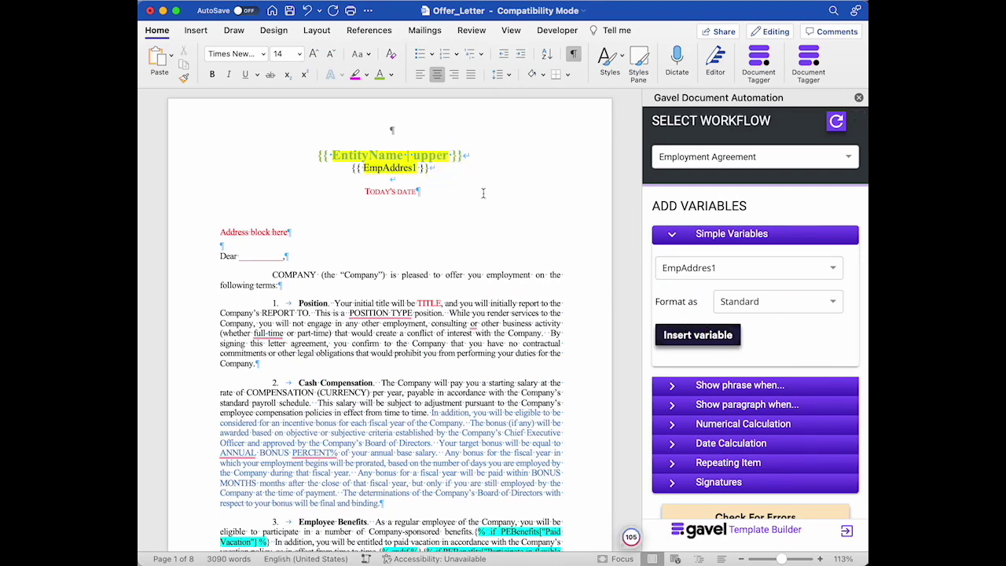
click(679, 268)
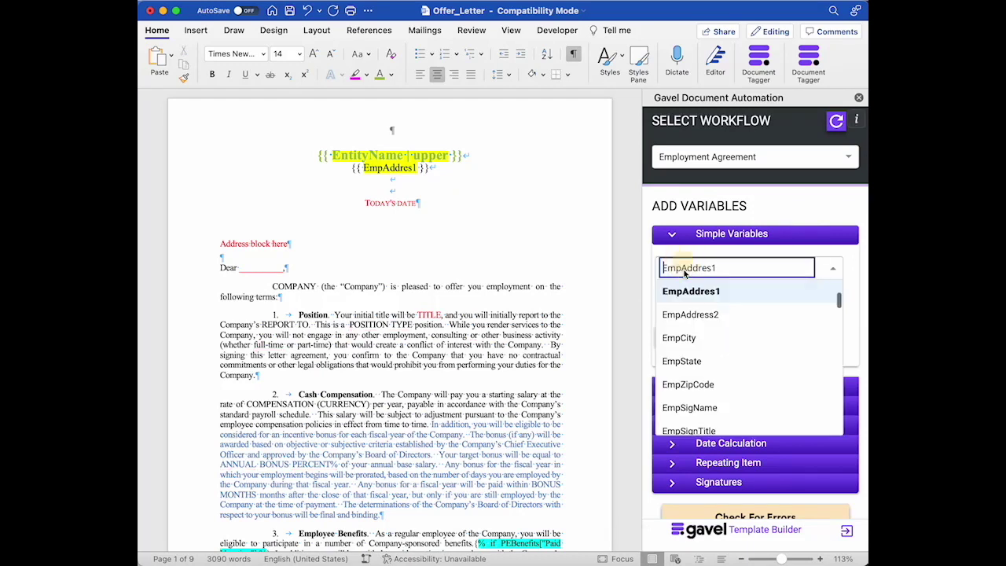
click(692, 317)
click(693, 333)
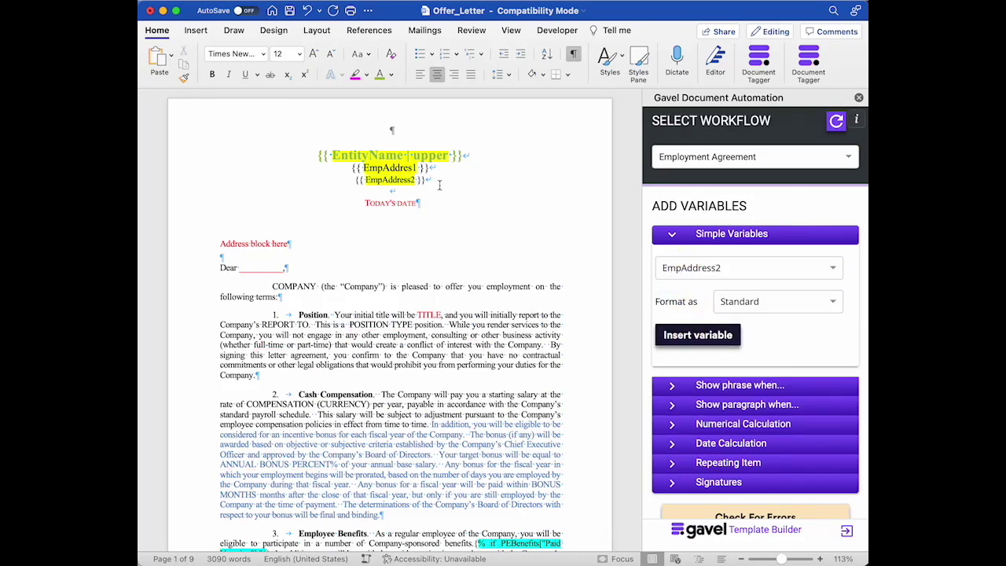
Add a line below EmpAddress2 containing the EmpCity and EmpState variables separated by a comma.
key(Return)
click(723, 267)
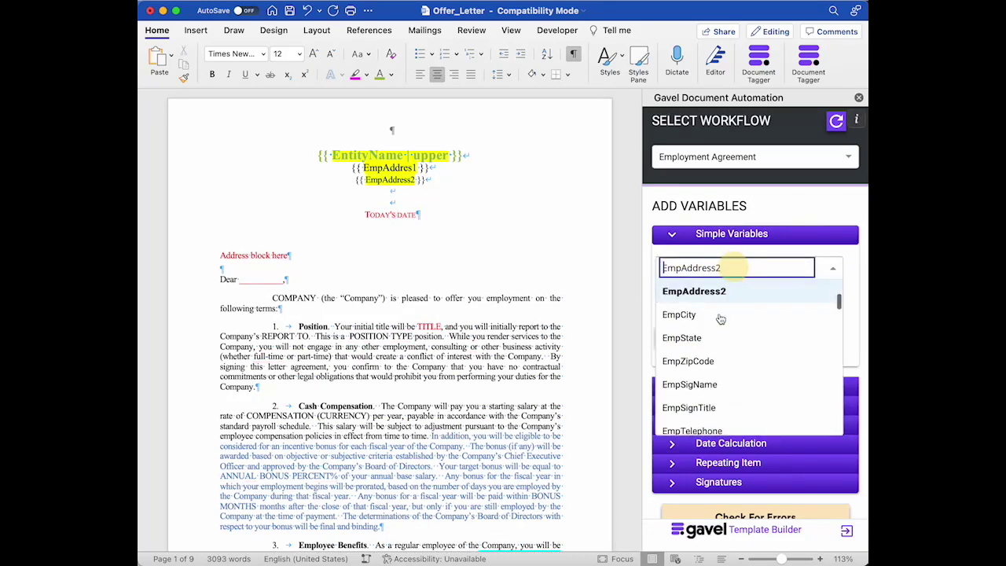
click(693, 315)
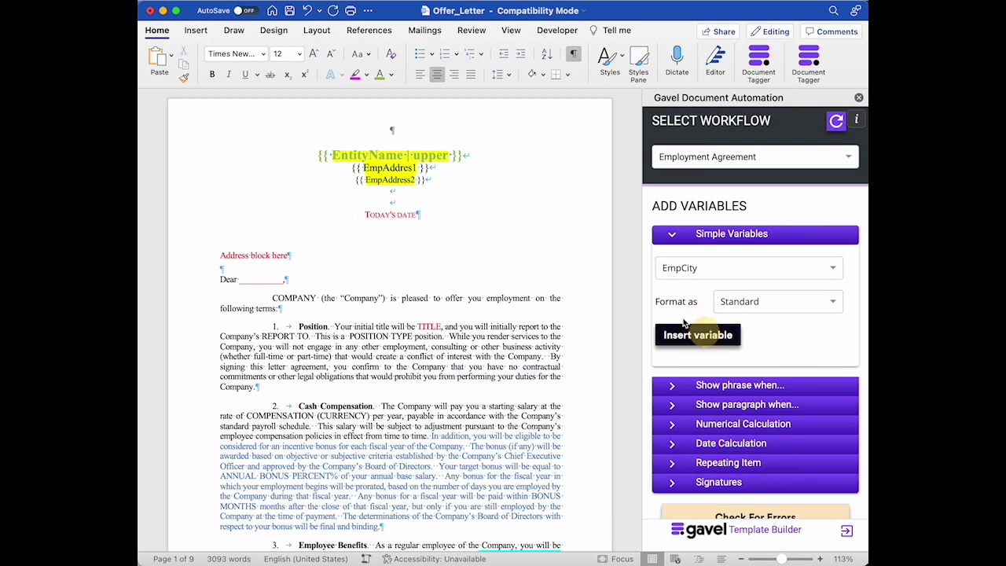
click(698, 334)
click(430, 193)
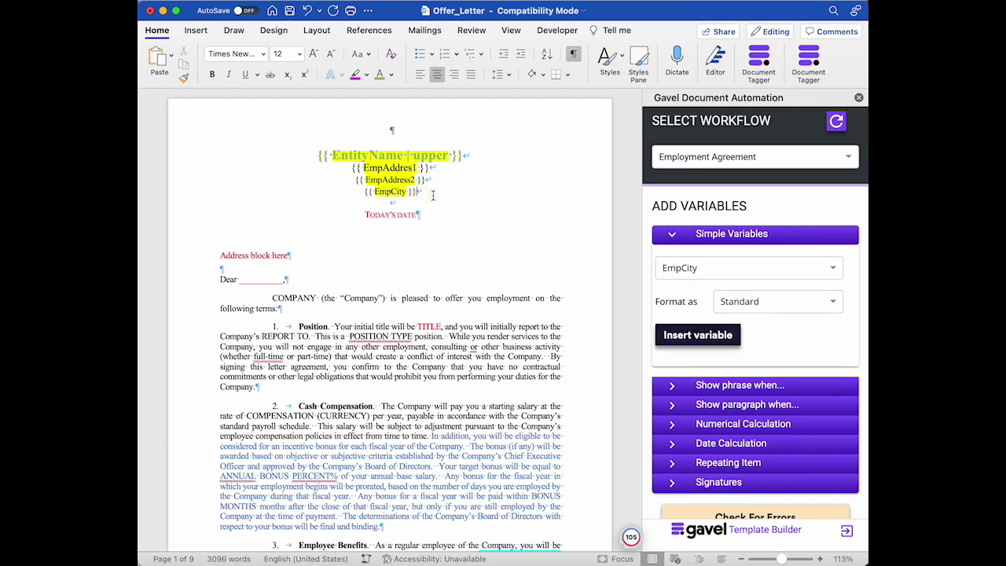
text(,)
click(731, 271)
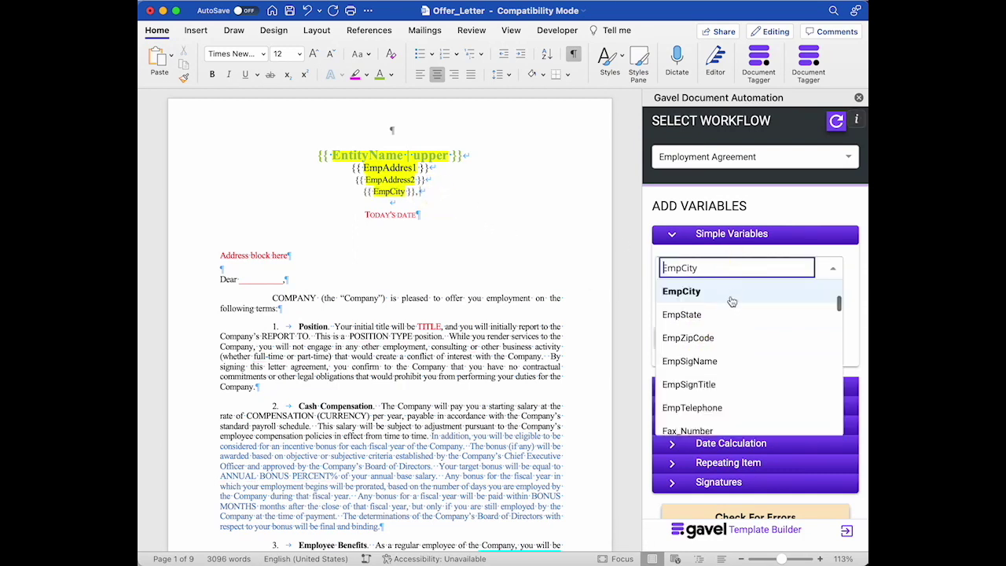
click(716, 324)
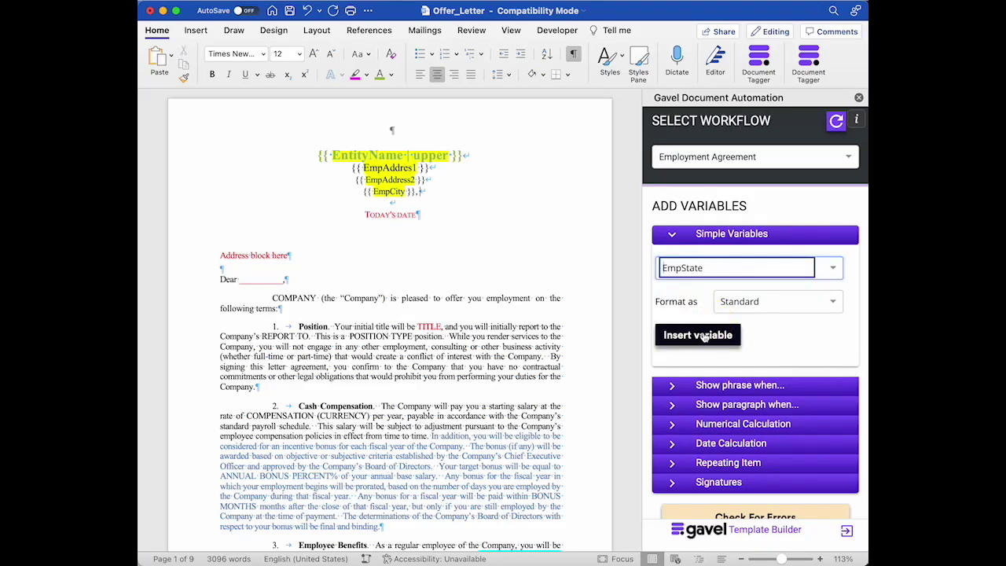
click(703, 335)
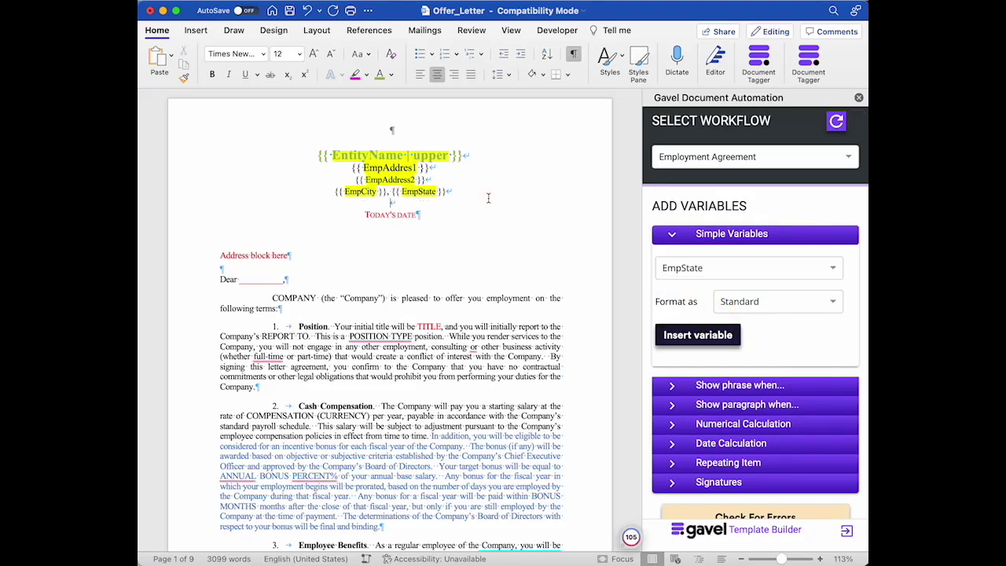
Insert the EmpZipCode variable in Standard format on the line below the city and state.
click(681, 275)
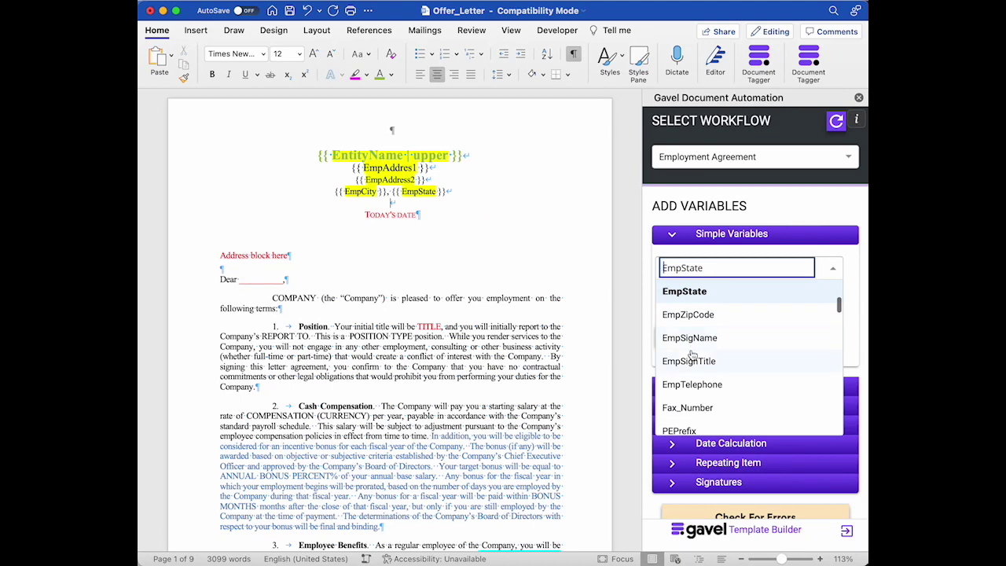
click(689, 316)
click(698, 335)
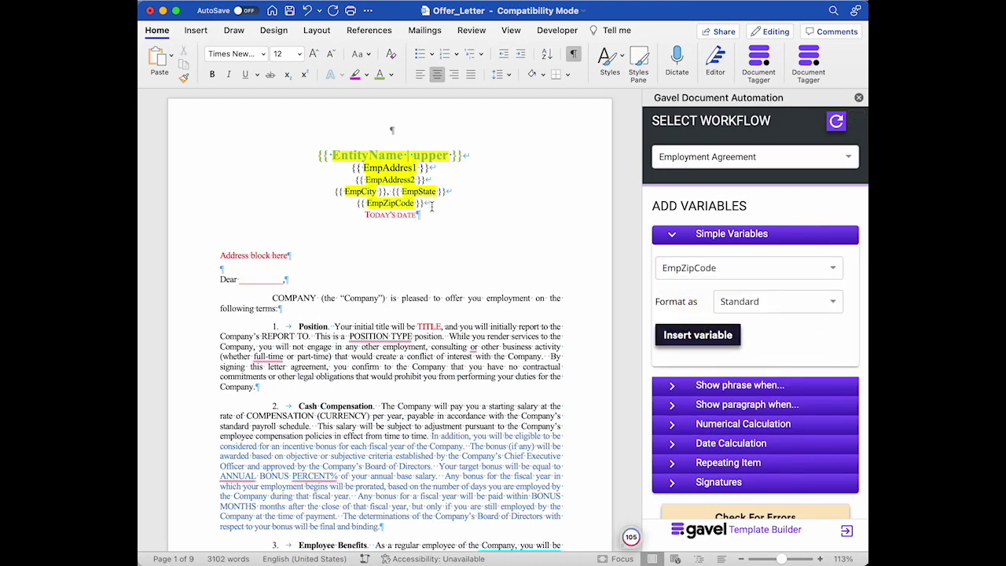
Add a blank line below the zip code and replace the TODAY'S DATE placeholder with the Today variable in MMddyyyy format.
key(Return)
click(376, 231)
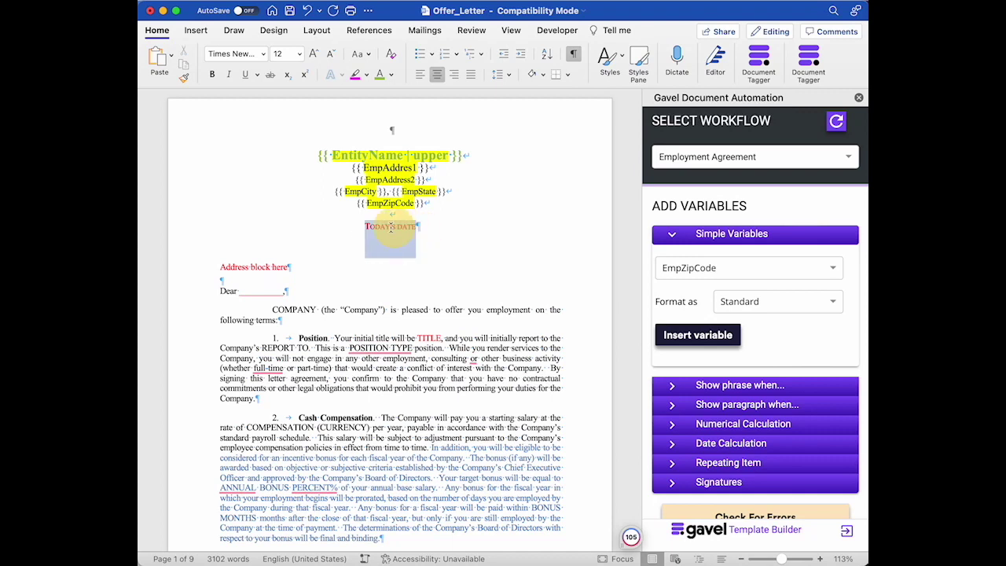
click(749, 268)
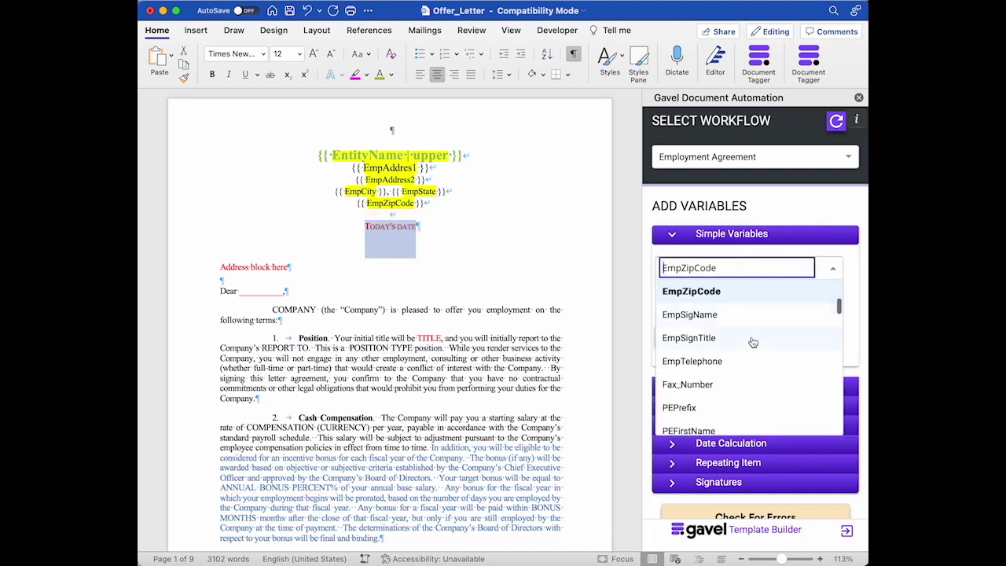
scroll(752, 342, down, 1)
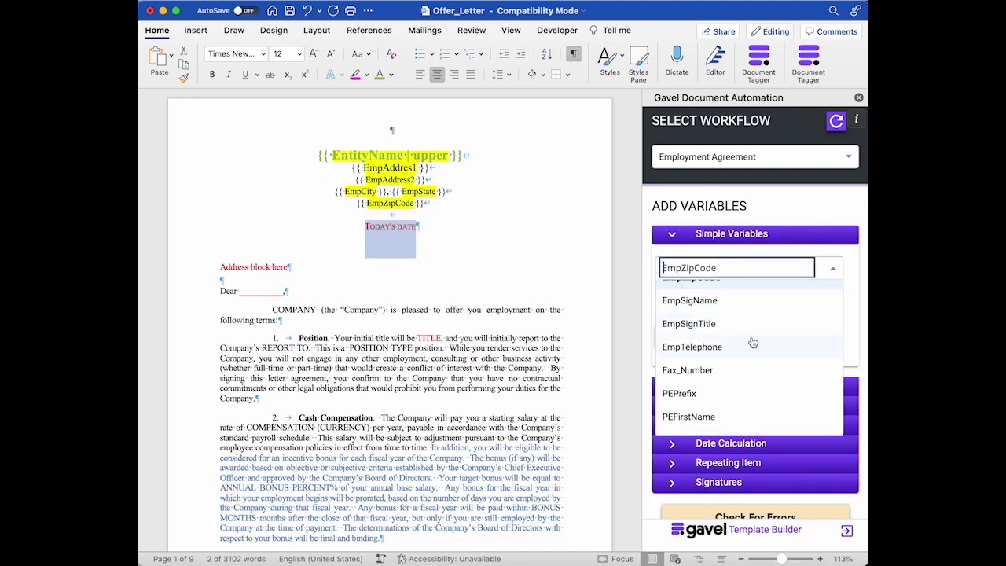
text(tod)
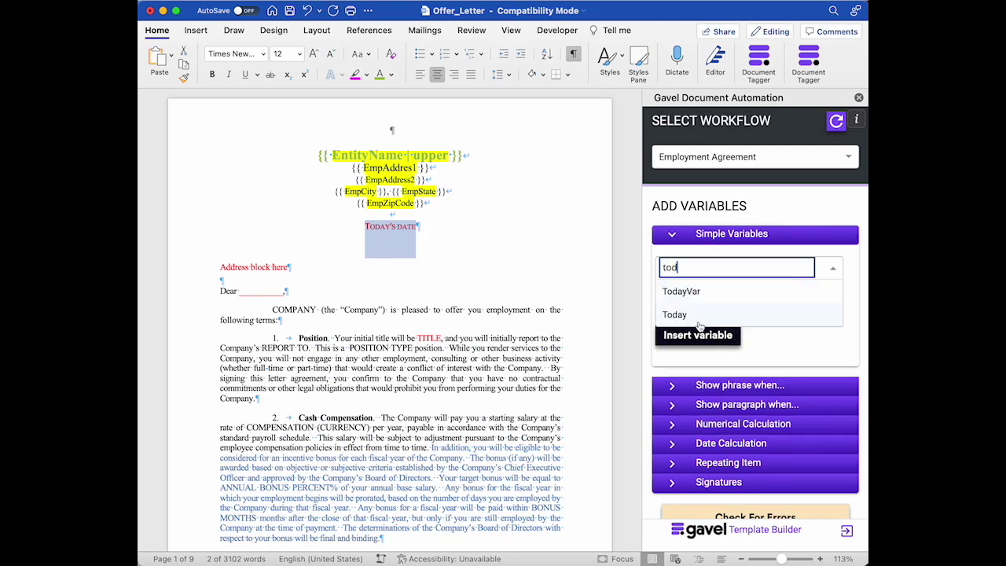
click(742, 314)
click(742, 308)
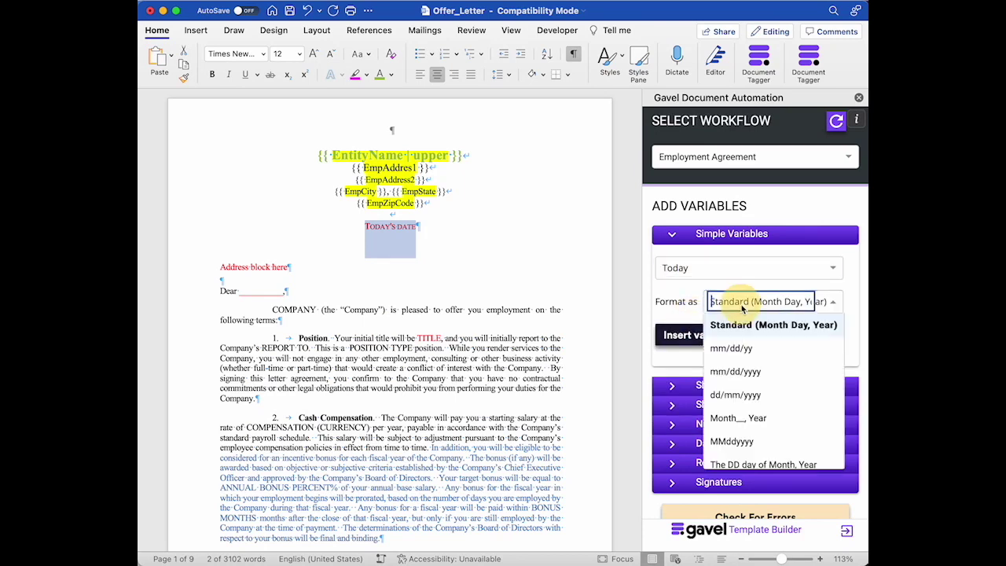
scroll(755, 369, down, 2)
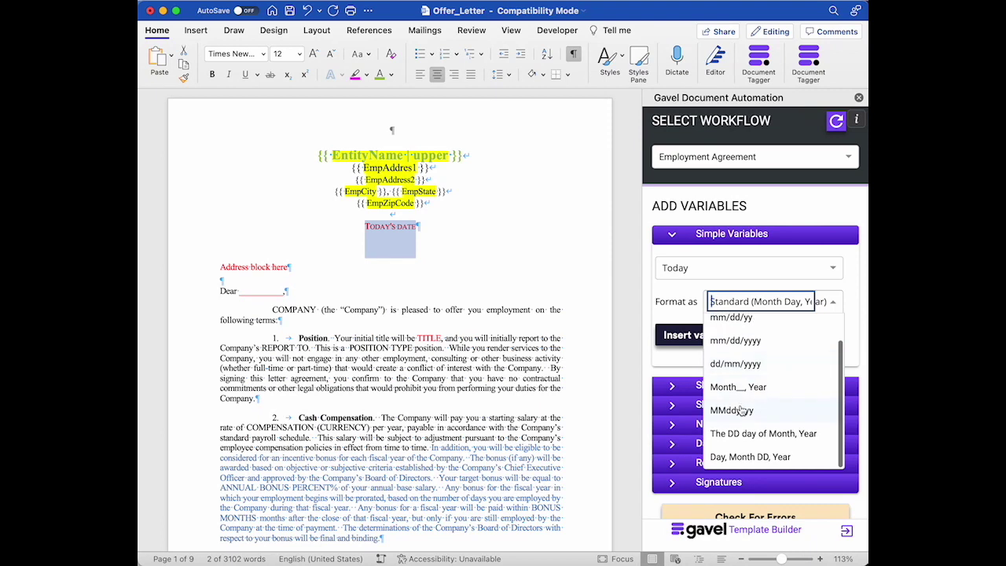
click(735, 409)
click(710, 340)
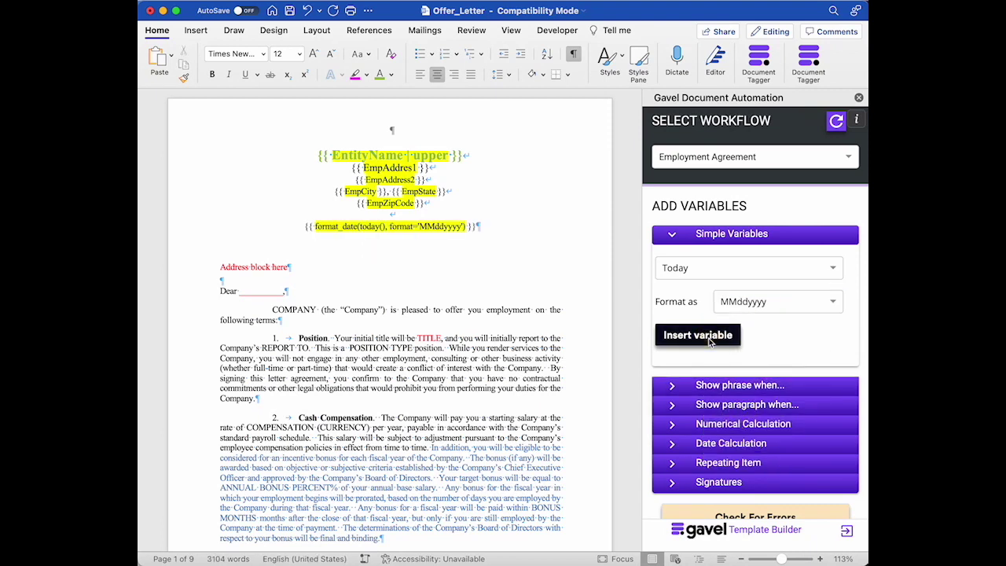
Make the blue incentive bonus text in the Cash Compensation section a conditional phrase shown when PEIncentiveBonusQ is yes.
scroll(295, 275, down, 1)
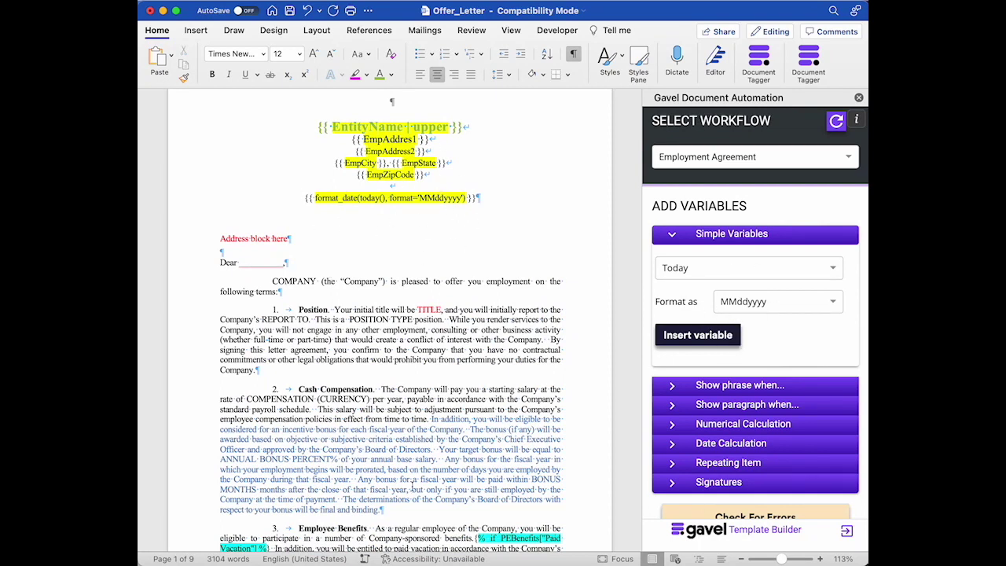
scroll(377, 465, down, 5)
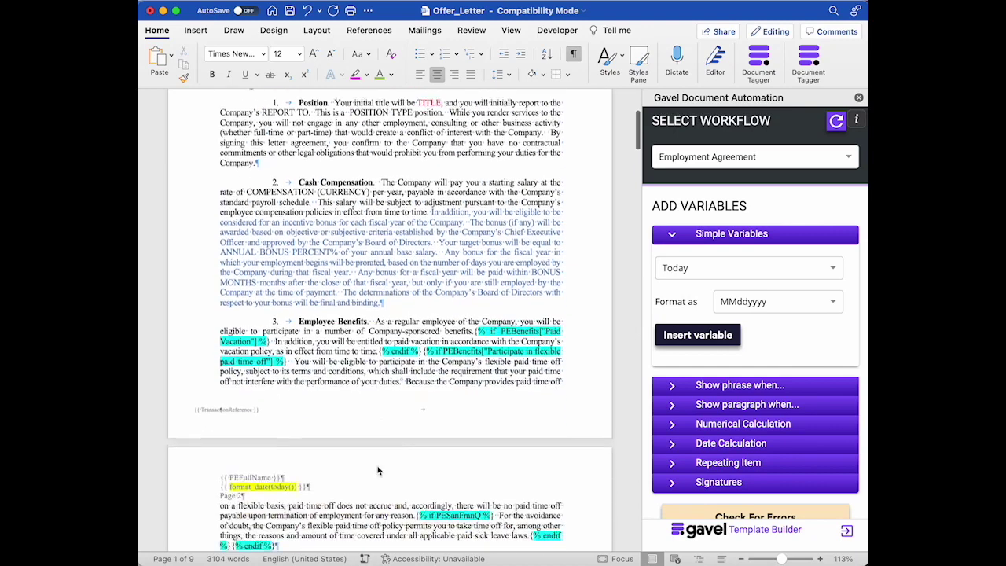
scroll(362, 230, up, 2)
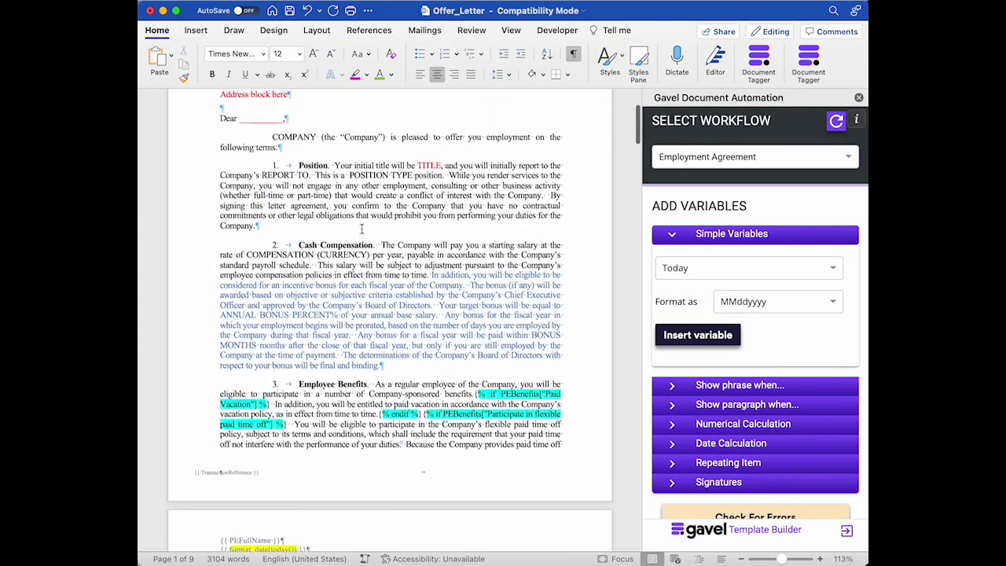
scroll(311, 236, up, 2)
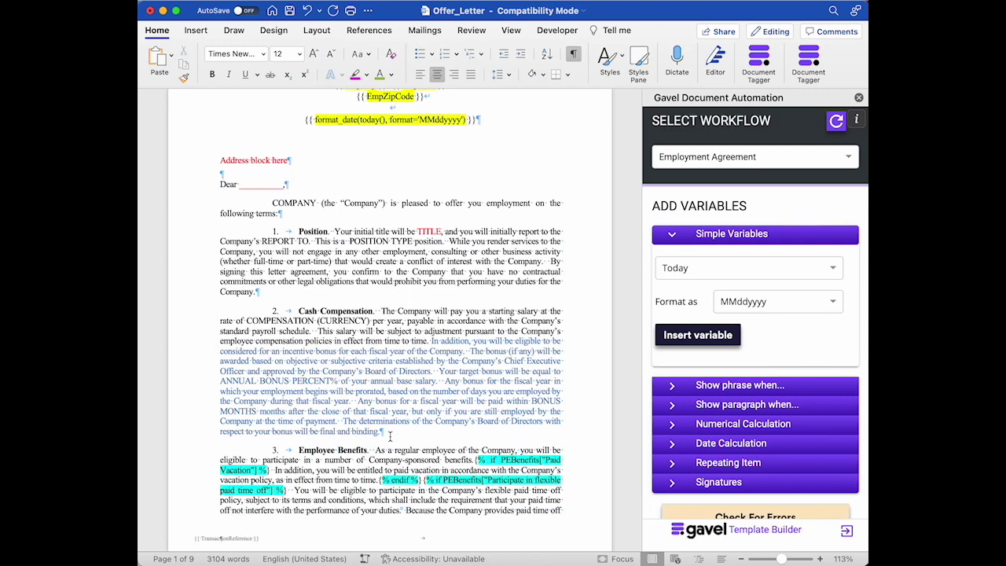
drag(385, 431, 433, 346)
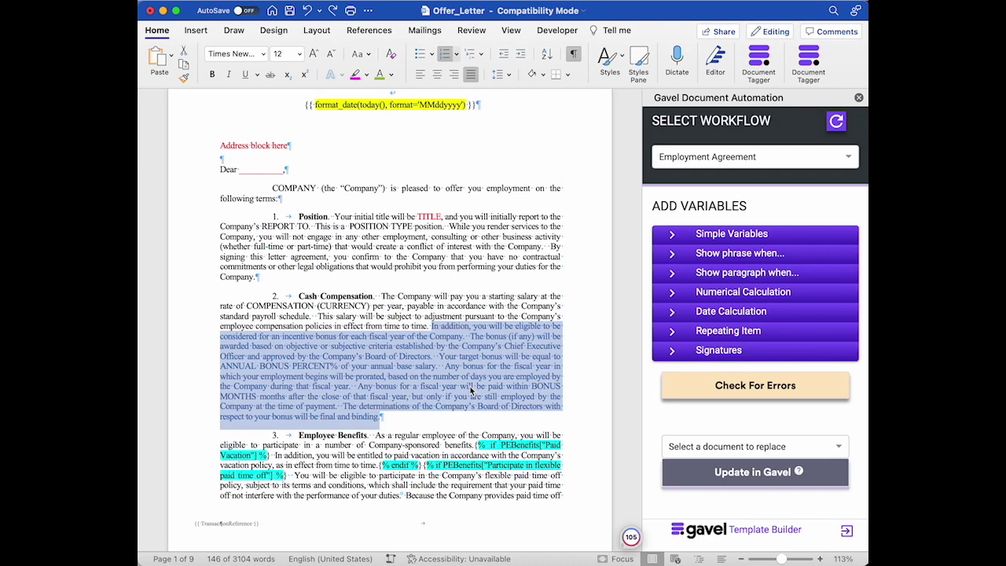
click(731, 256)
click(702, 294)
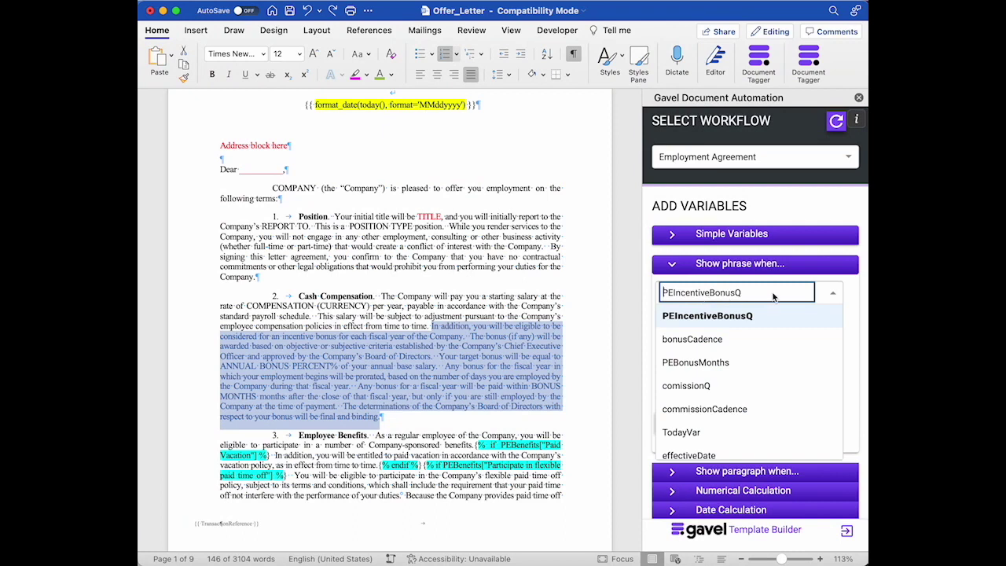
text(bonus)
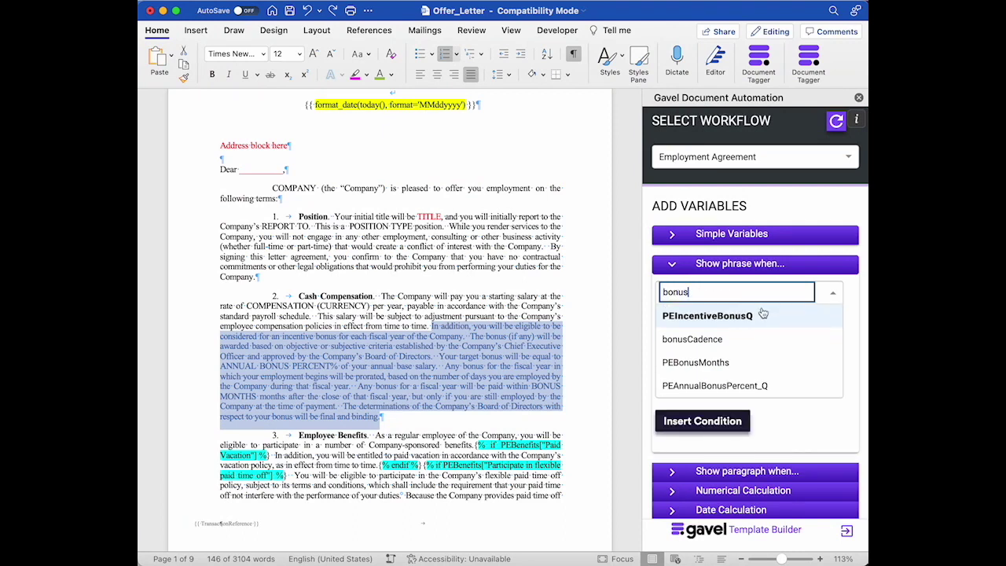
click(761, 315)
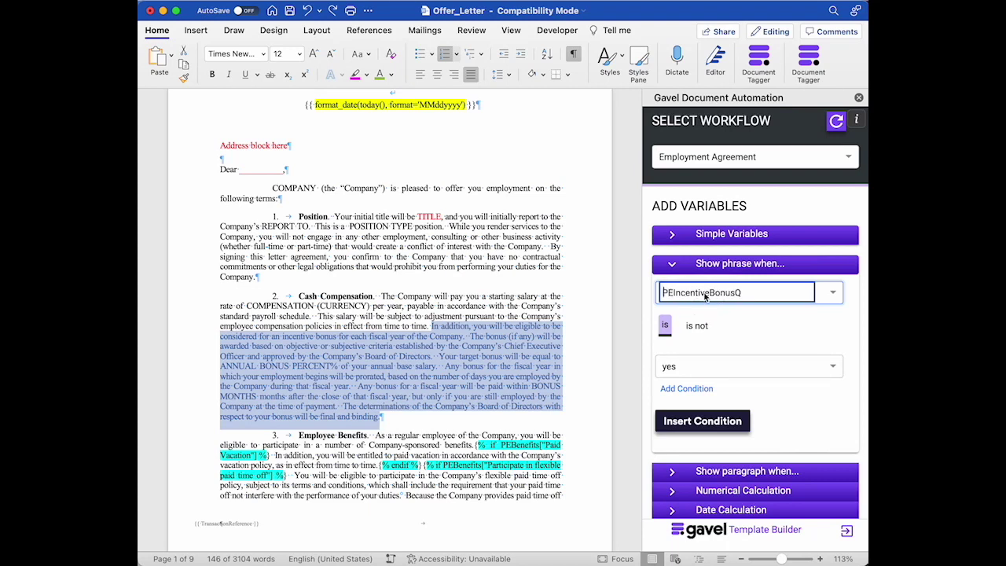
click(677, 421)
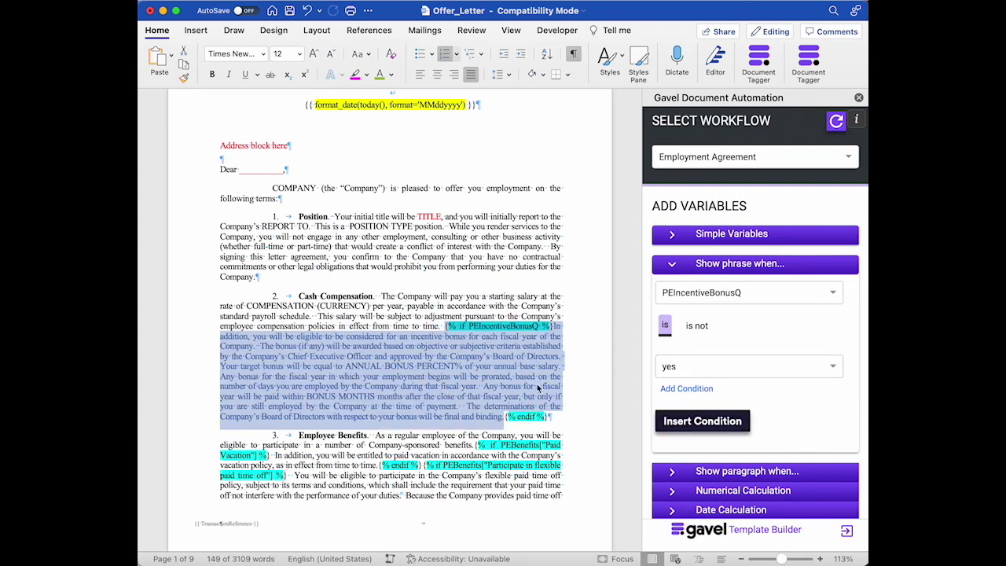
Make the whole Position section a conditional paragraph shown when PEIncentiveBonusQ is yes.
click(680, 264)
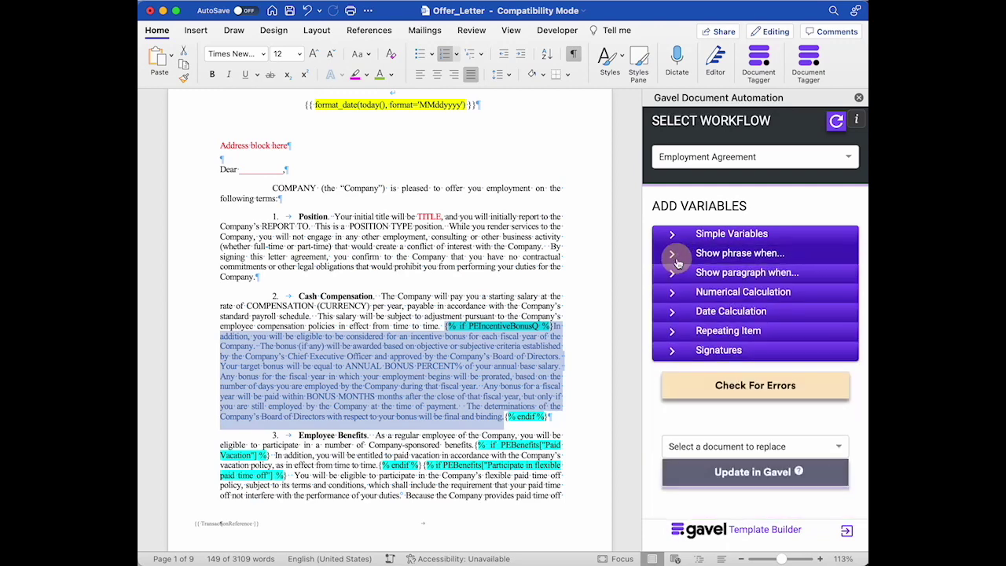
click(673, 280)
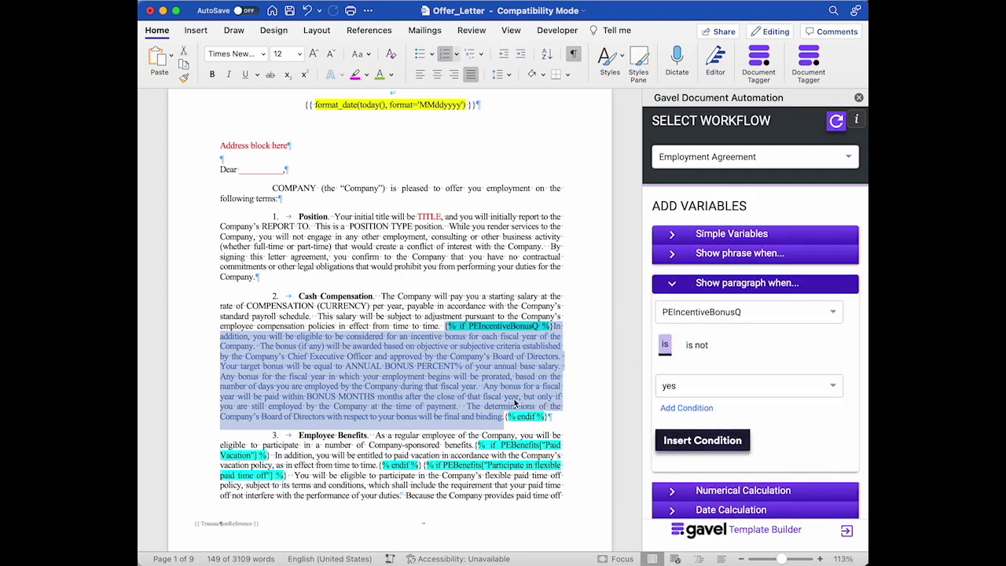
scroll(517, 404, down, 1)
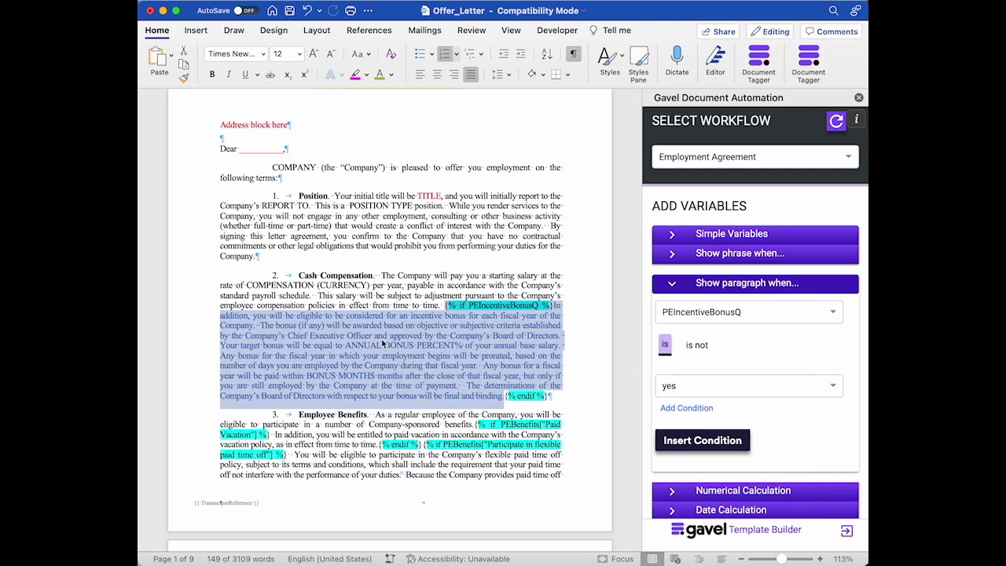
drag(276, 257, 271, 196)
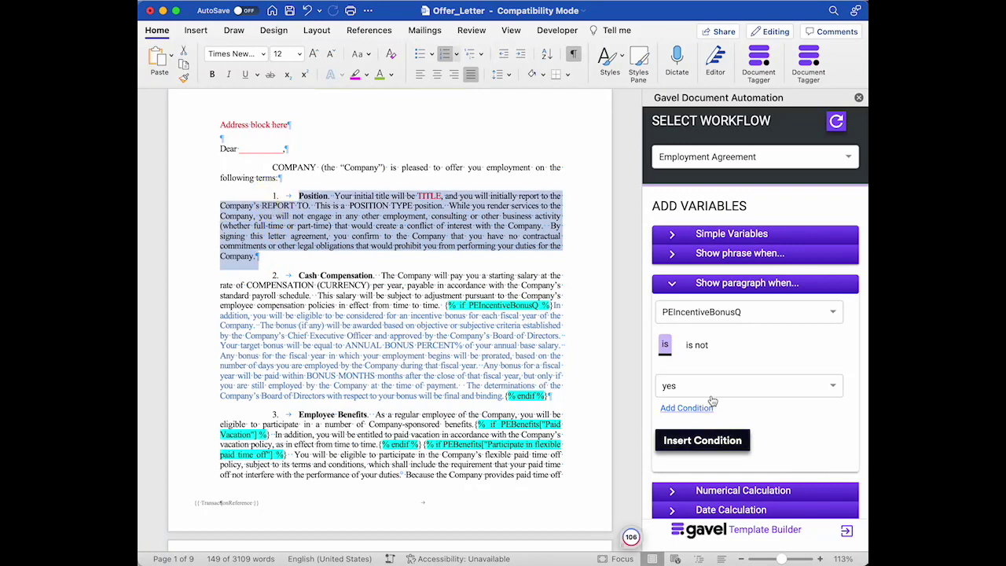
click(698, 442)
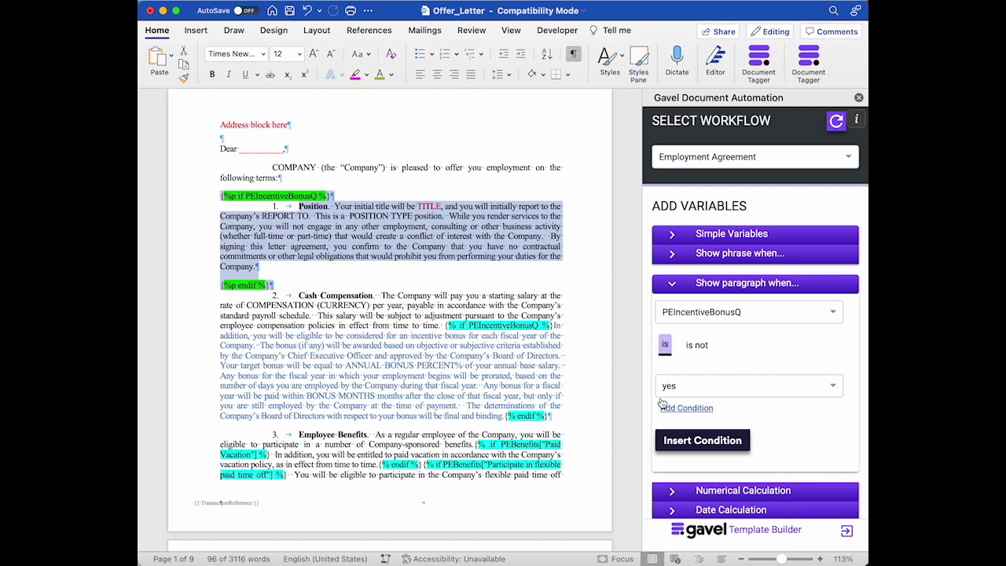
click(675, 285)
Examine the operators and output formats offered for a numerical calculation, and add a third number to the formula without inserting it.
scroll(543, 374, down, 1)
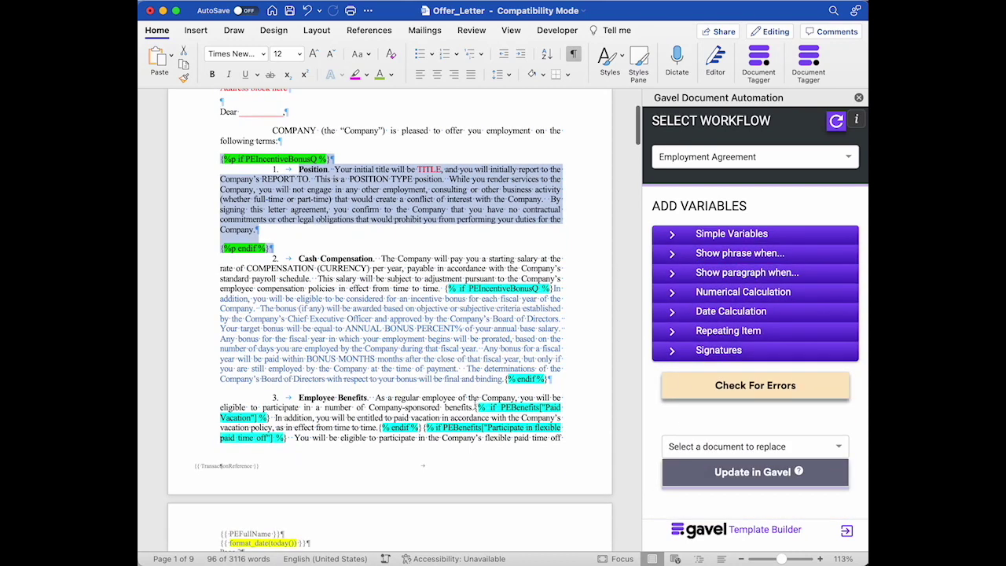
click(689, 295)
scroll(729, 333, down, 3)
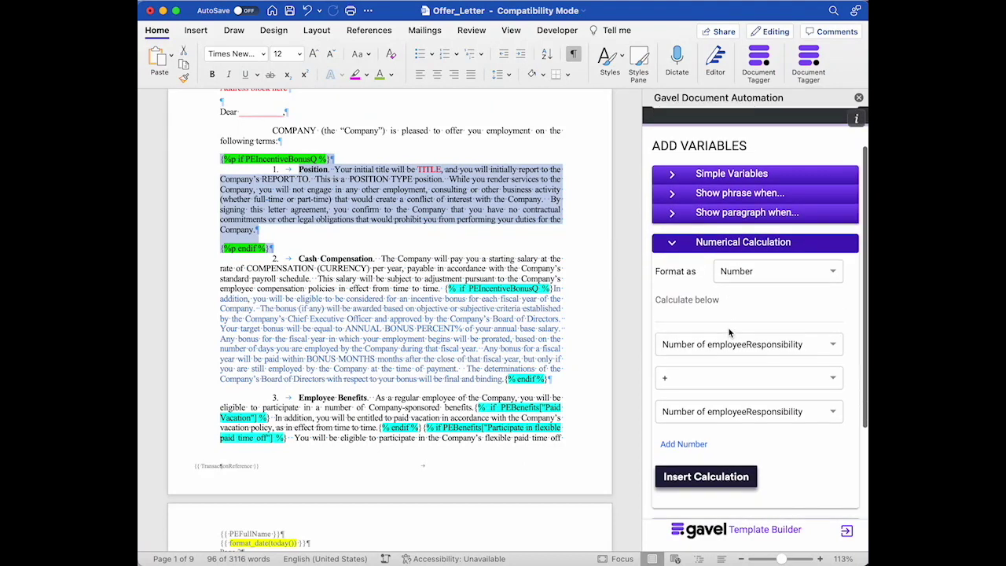
click(673, 333)
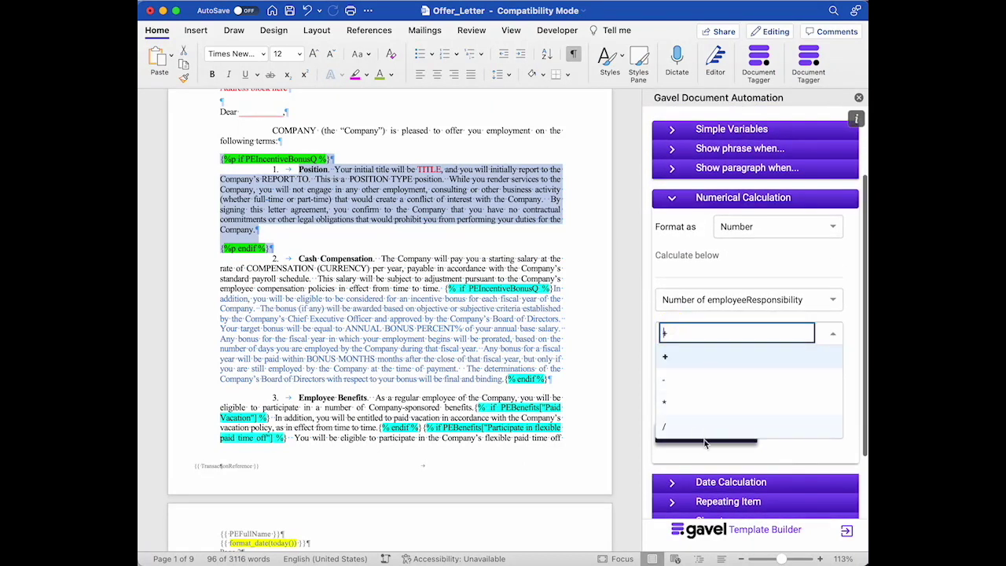
click(770, 269)
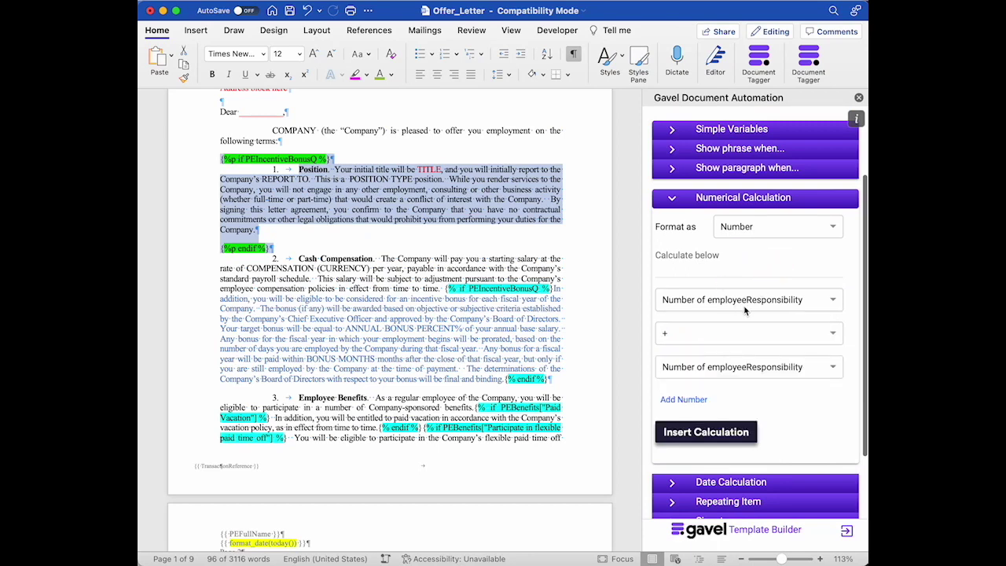
click(679, 402)
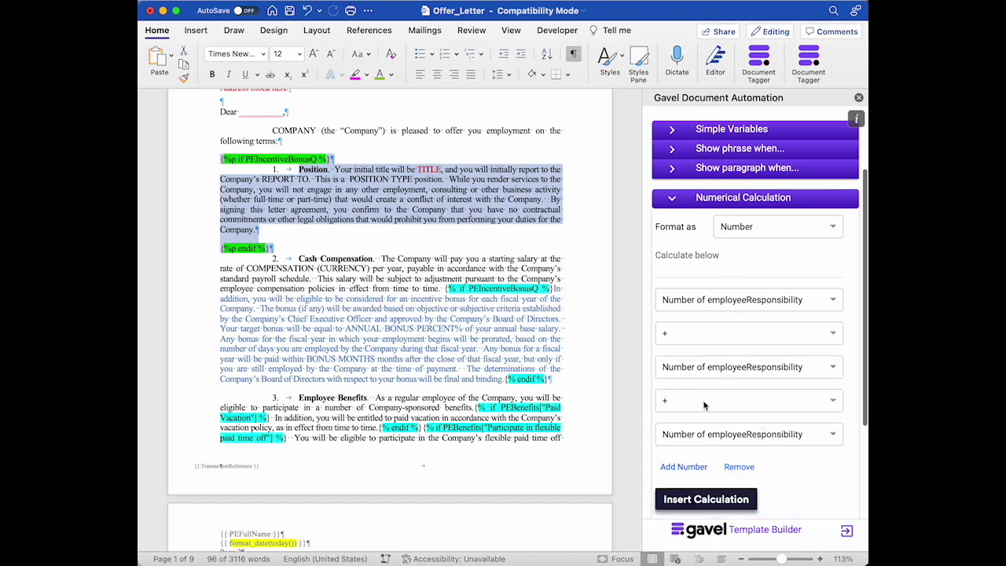
click(742, 222)
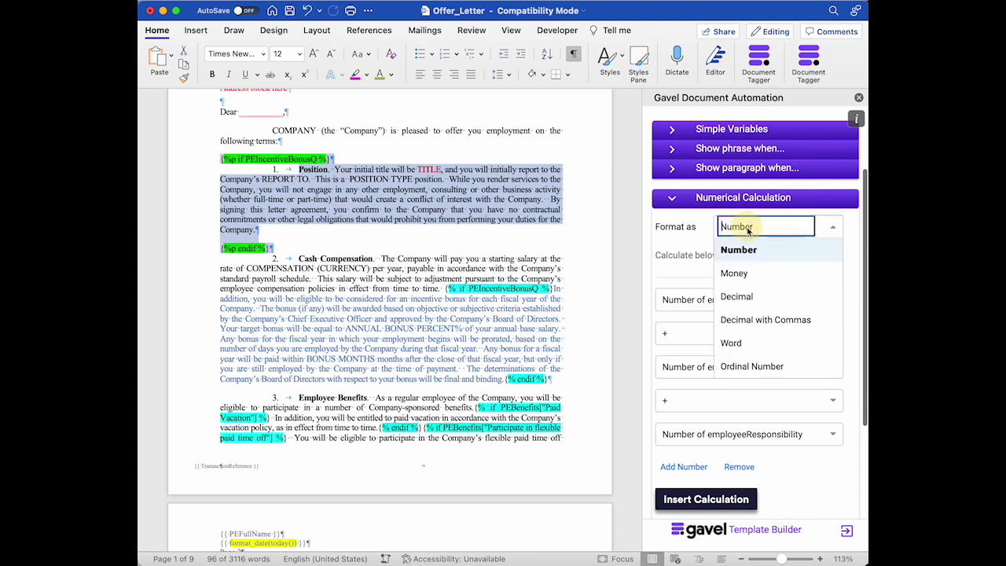
click(687, 245)
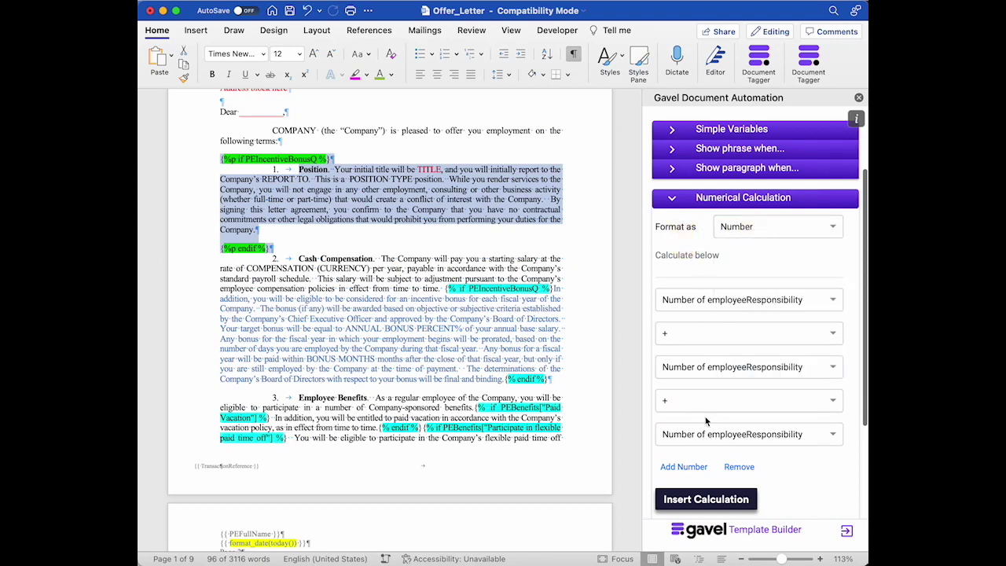
click(674, 202)
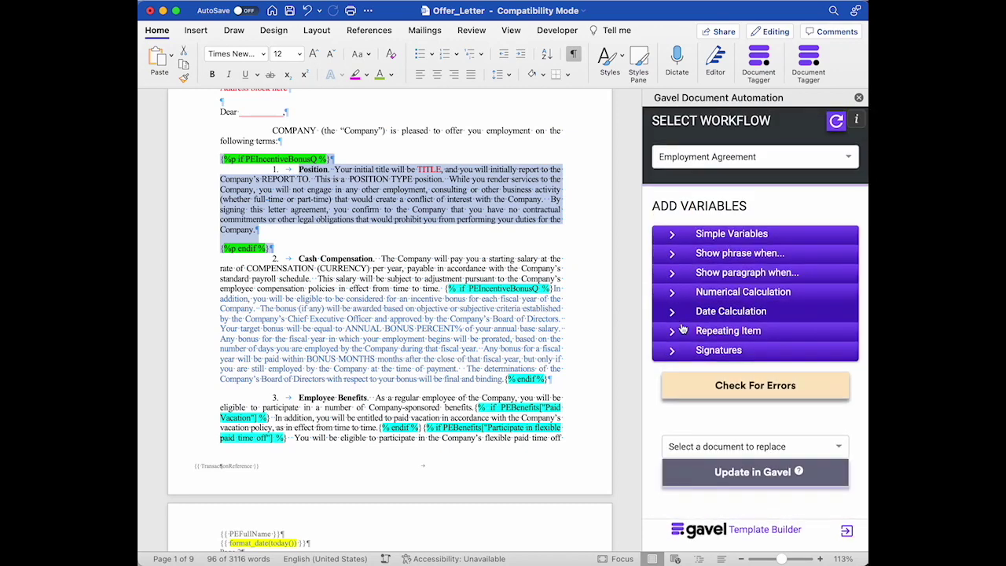
Examine the date calculation types and switch the calculation to Add or subtract time from date.
click(678, 314)
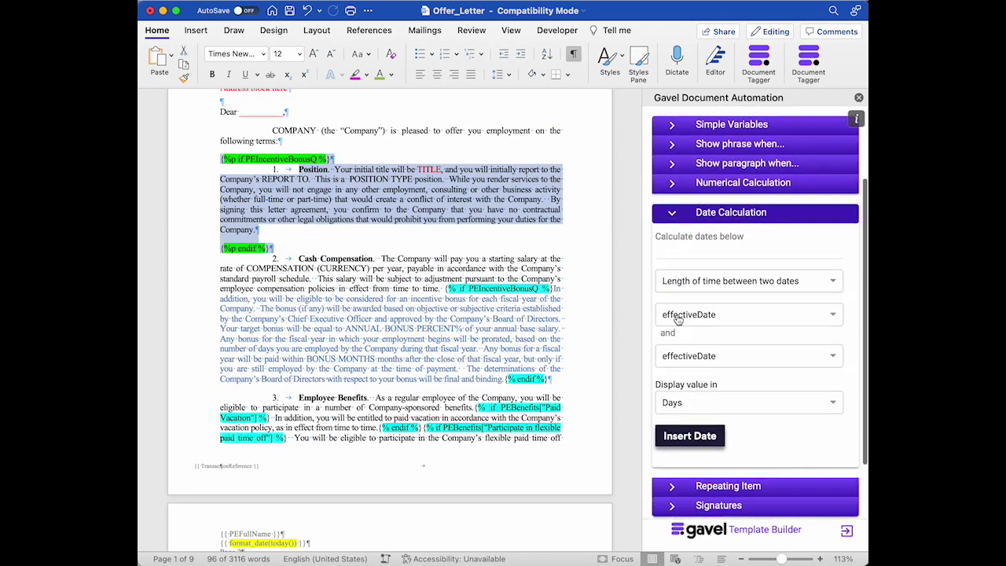
click(728, 263)
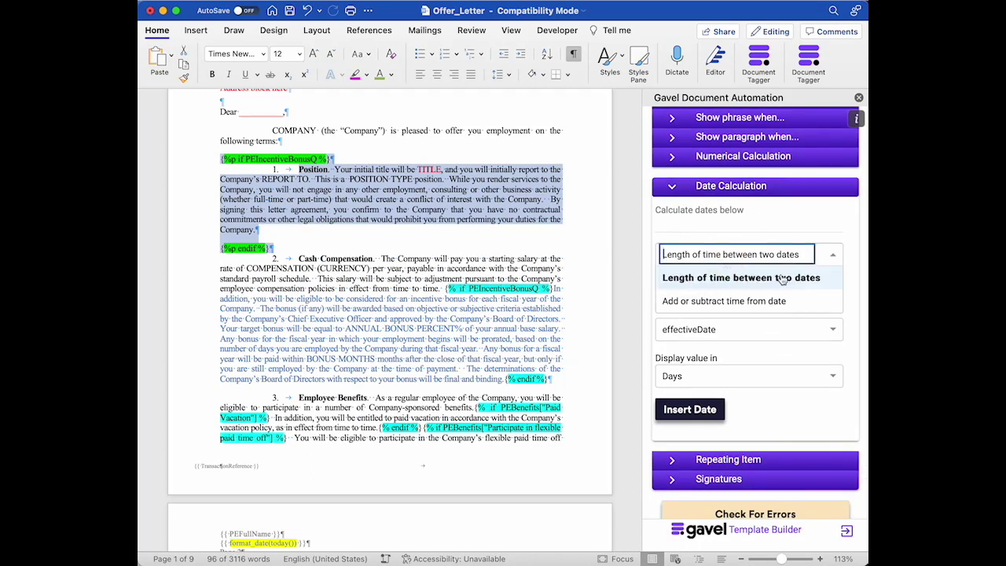
click(691, 304)
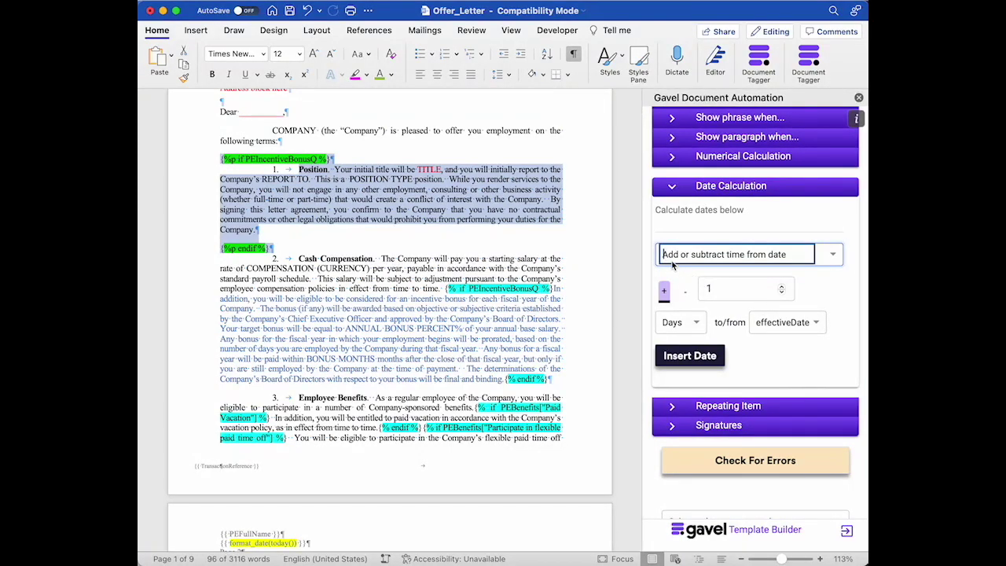
click(832, 254)
scroll(698, 408, down, 1)
Examine the repeating item settings and the list formats offered for a repeating field.
click(698, 392)
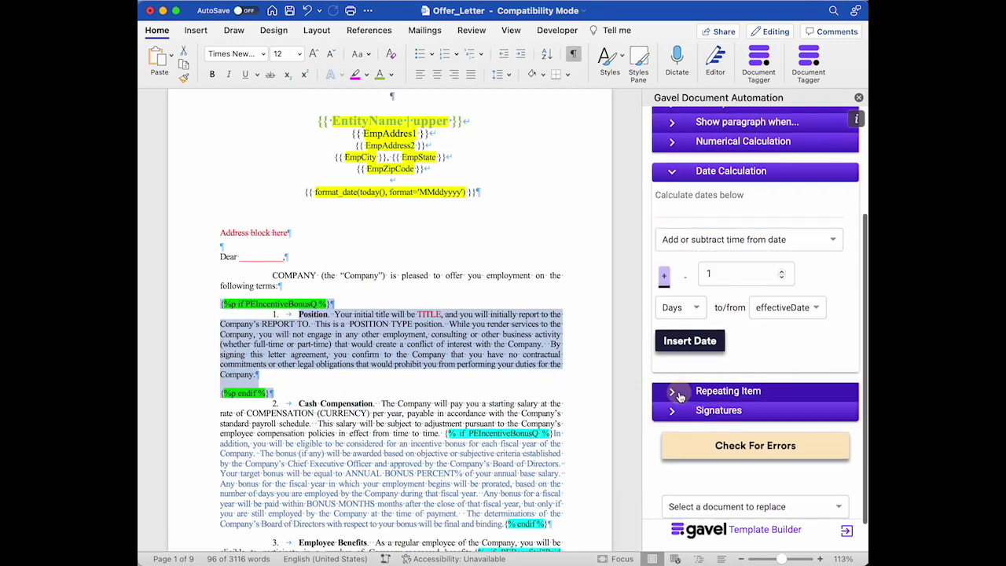
click(698, 391)
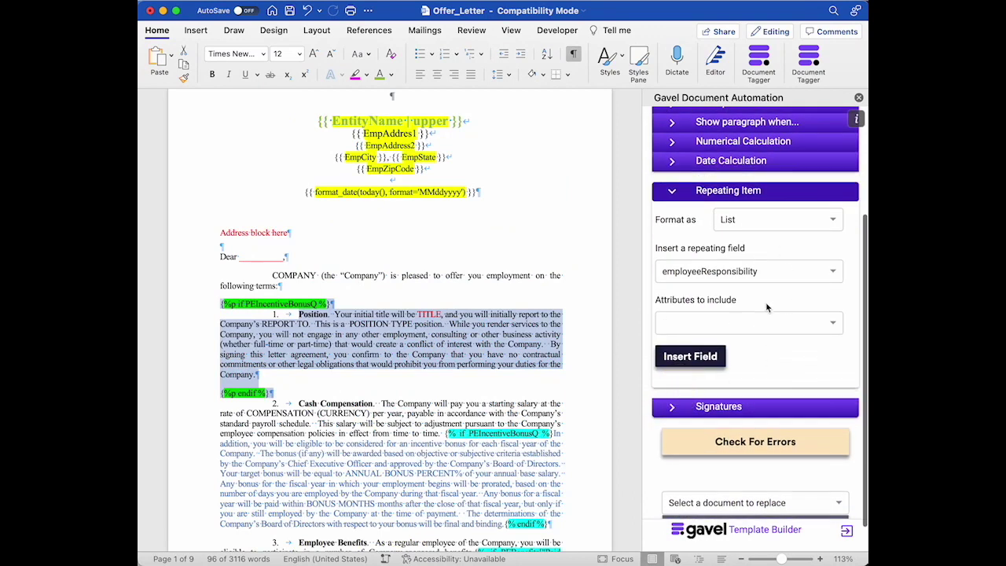
click(762, 222)
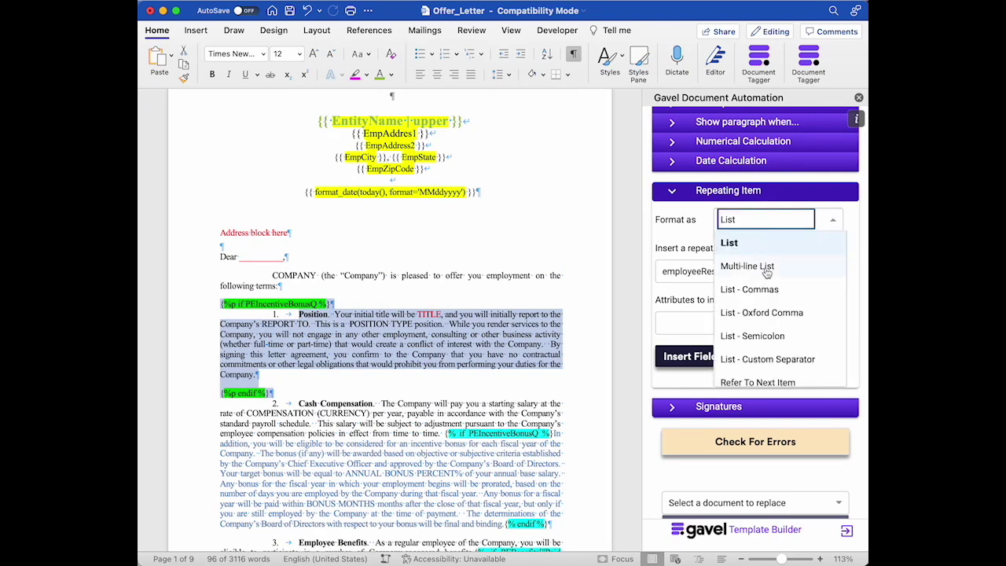
scroll(767, 271, down, 2)
scroll(767, 271, down, 1)
scroll(766, 271, up, 3)
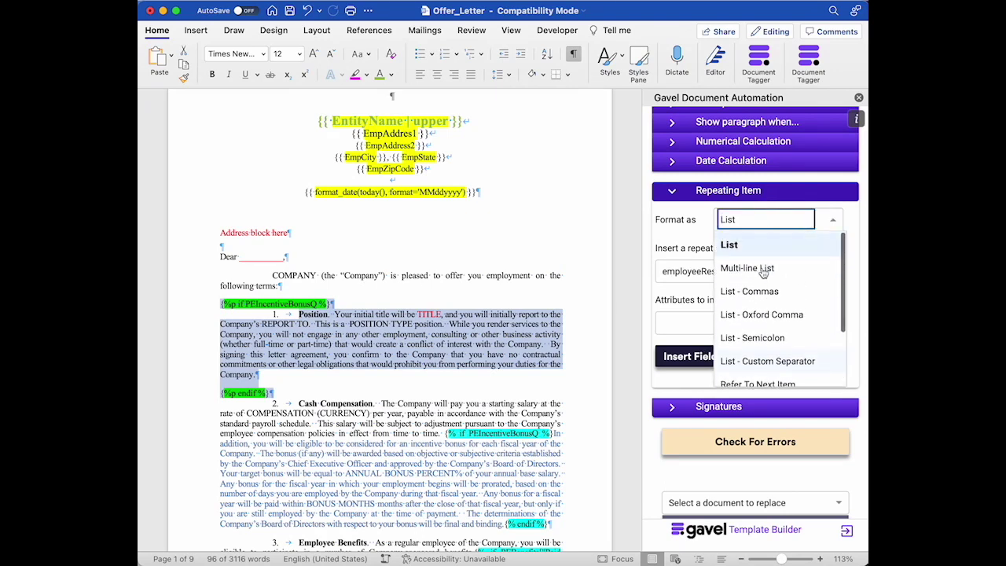
click(678, 241)
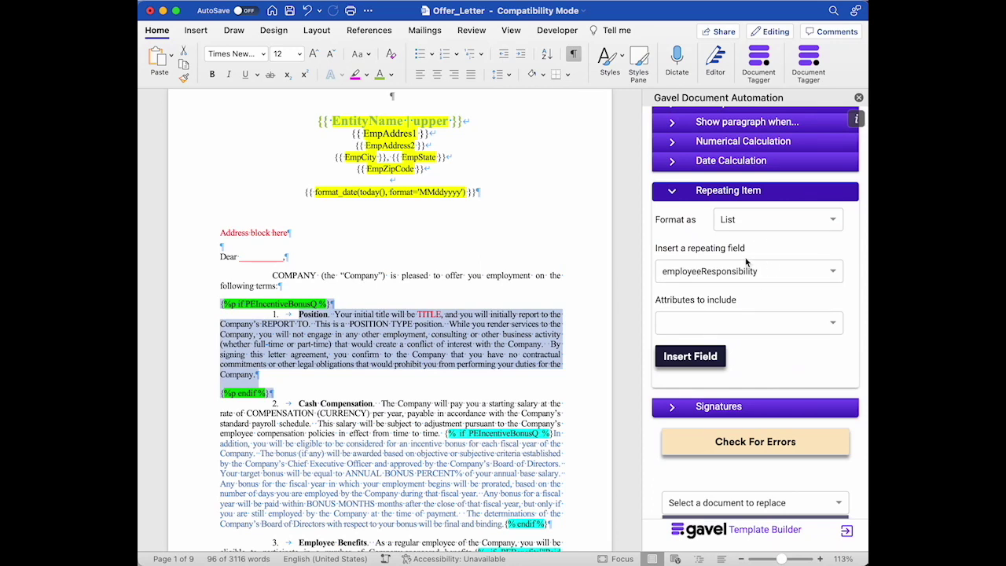
Include the ${PETitle} responsibility attribute for the employeeResponsibility repeating field and review the remaining output formats without inserting the field.
click(712, 322)
click(678, 346)
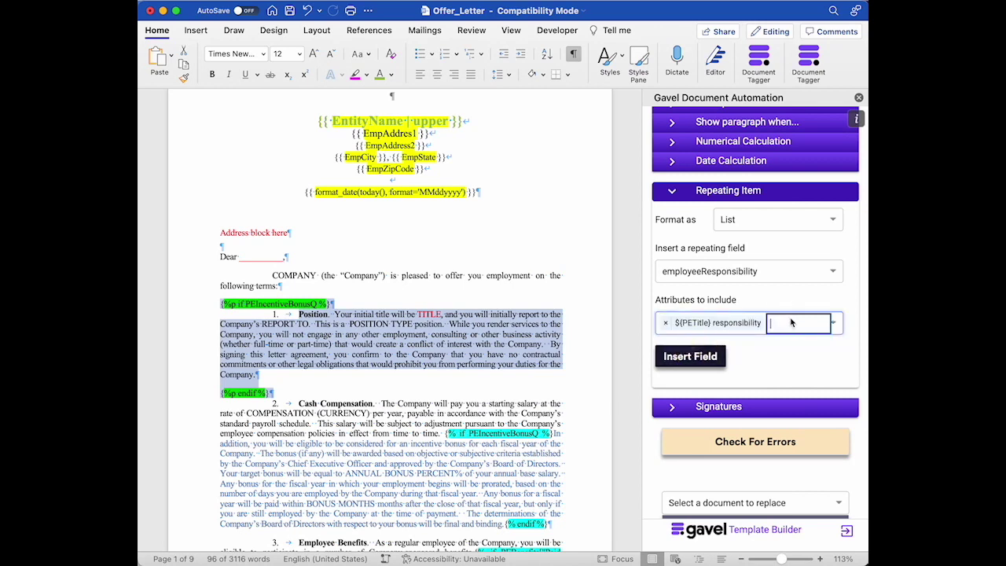
click(778, 223)
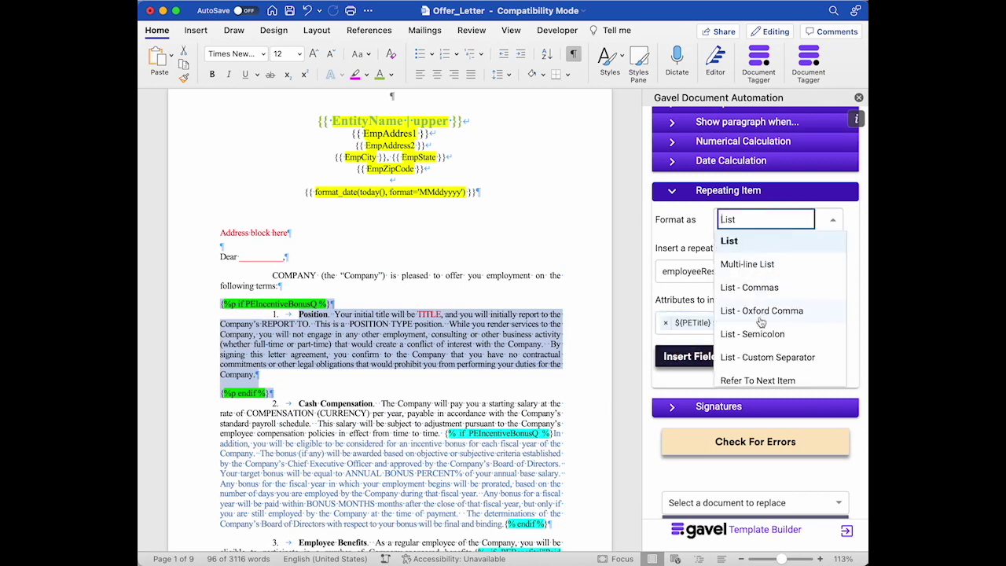
scroll(761, 321, down, 3)
click(702, 249)
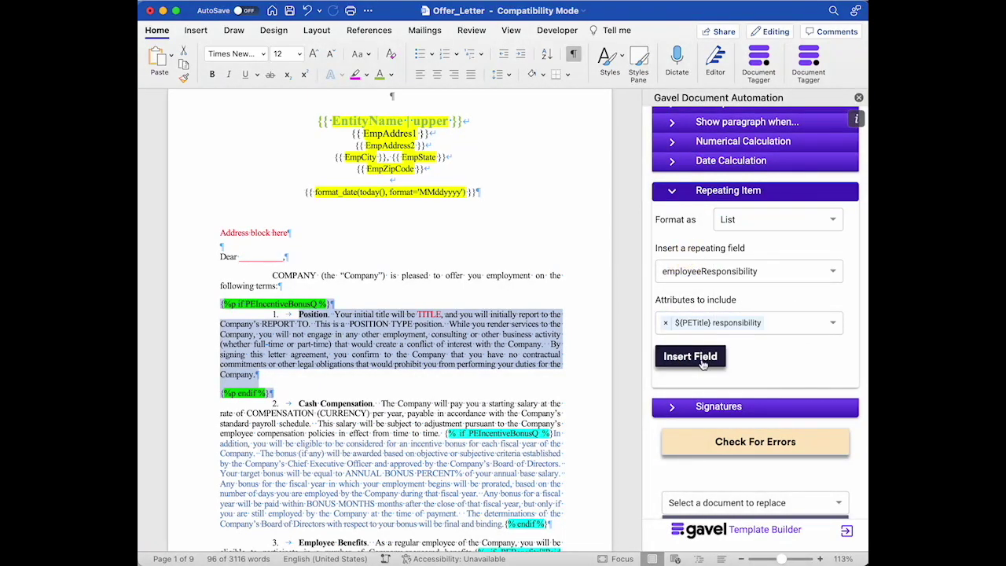
Open the signature tagging options in place of the repeating item settings and refresh the Employment Agreement workflow.
click(674, 197)
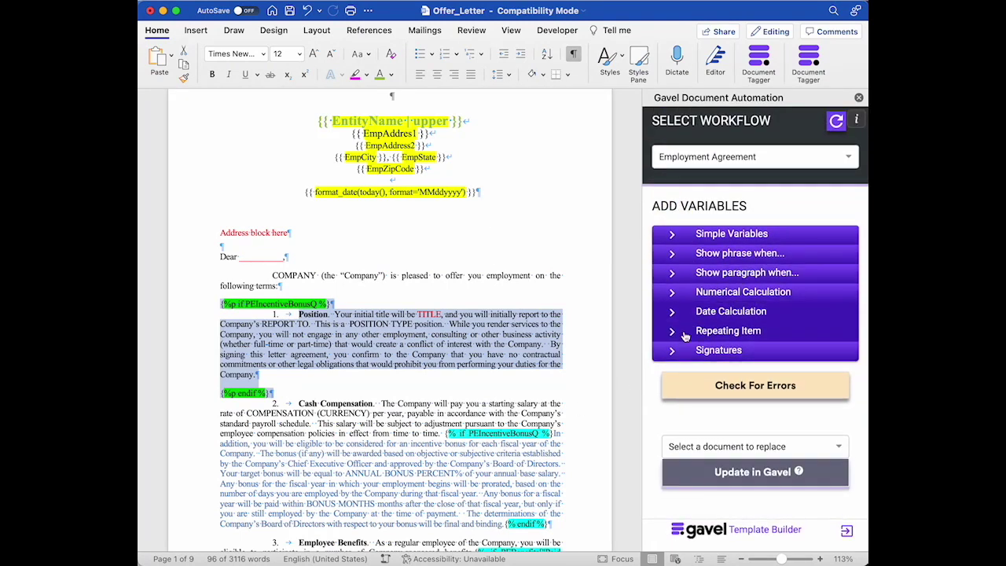
click(695, 360)
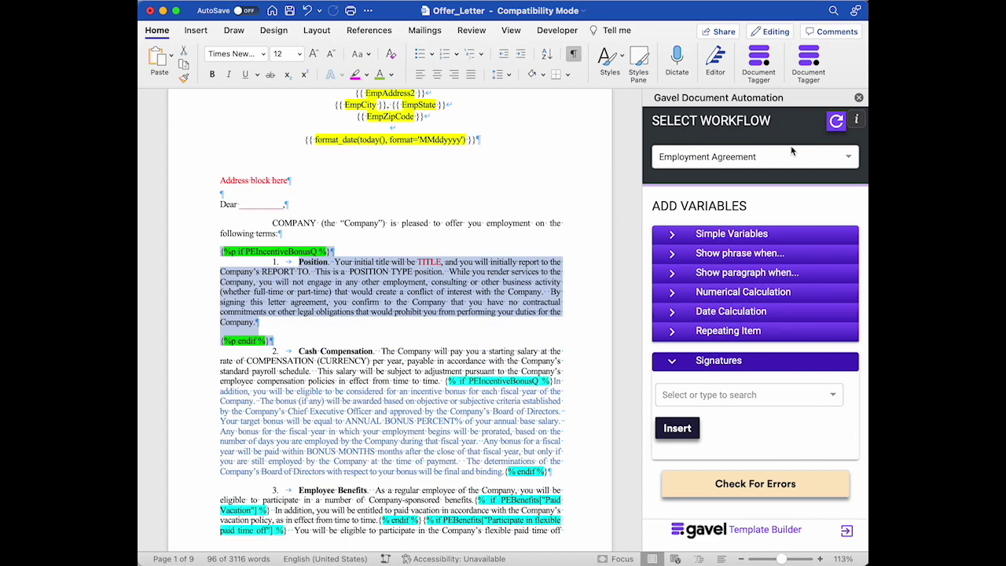
click(837, 125)
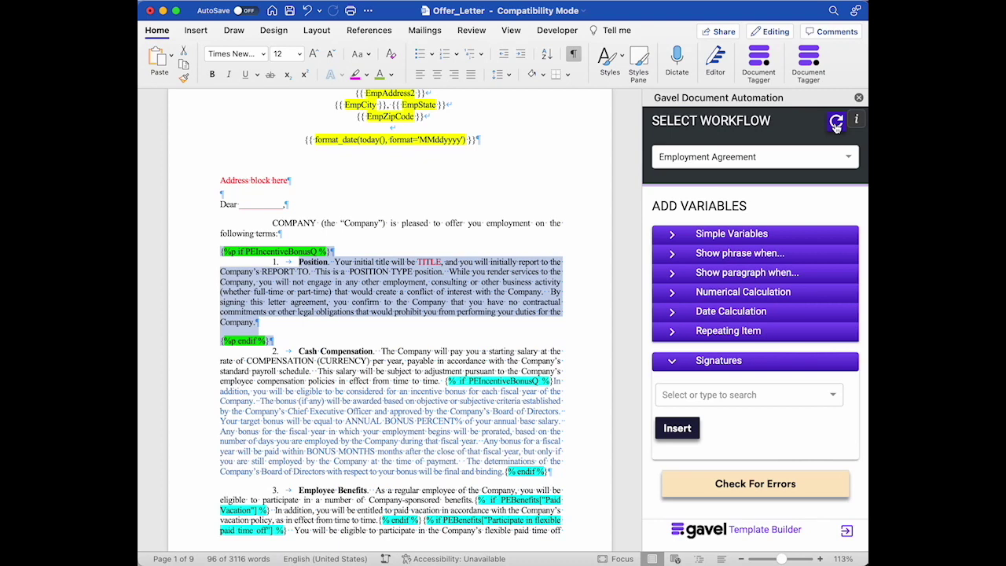
Examine the simple variables available from the Employment Agreement workflow.
click(702, 234)
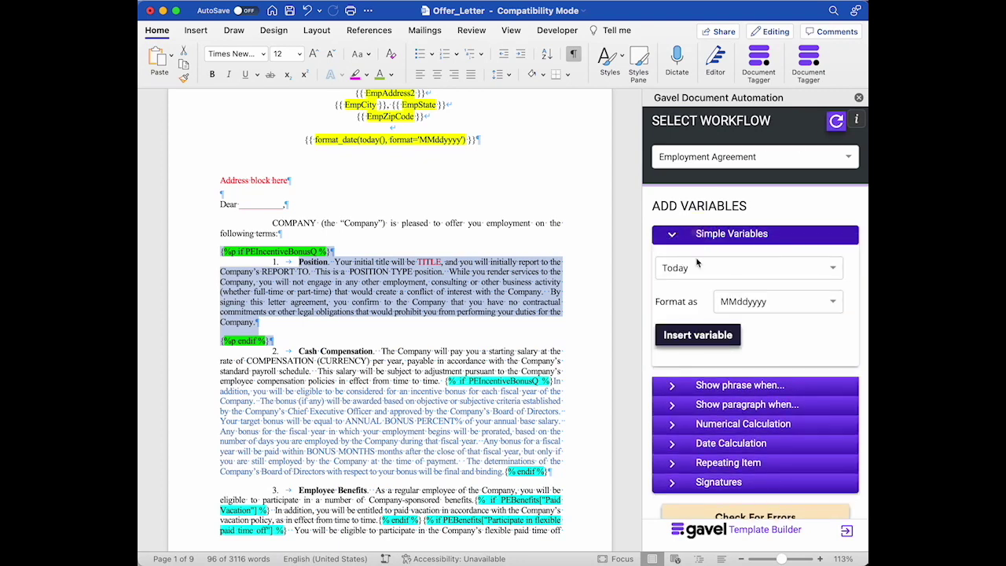
click(691, 268)
click(687, 376)
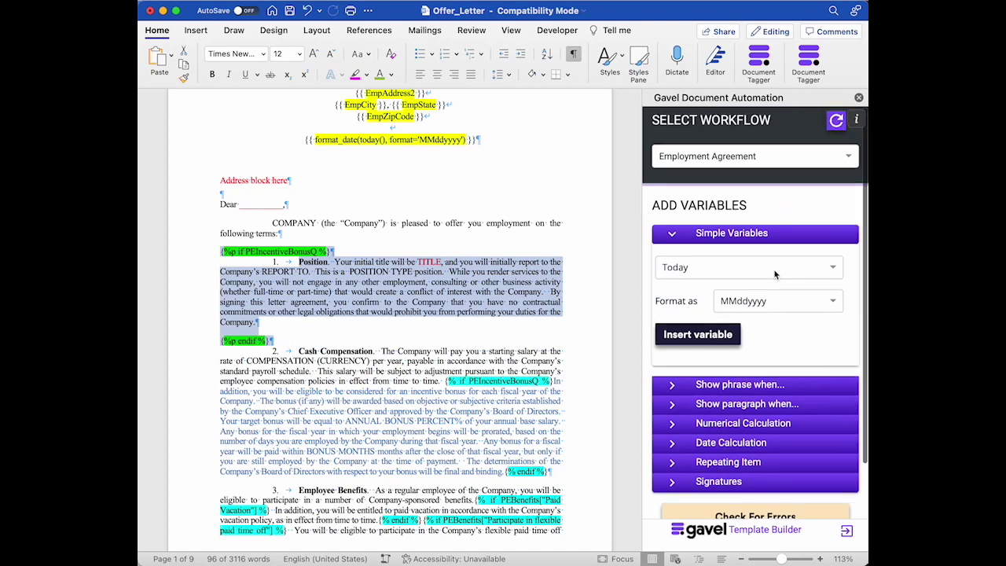
Choose Employment_Agreement.docx as the workflow document to replace, without running the update in Gavel.
scroll(774, 274, down, 2)
scroll(774, 275, down, 1)
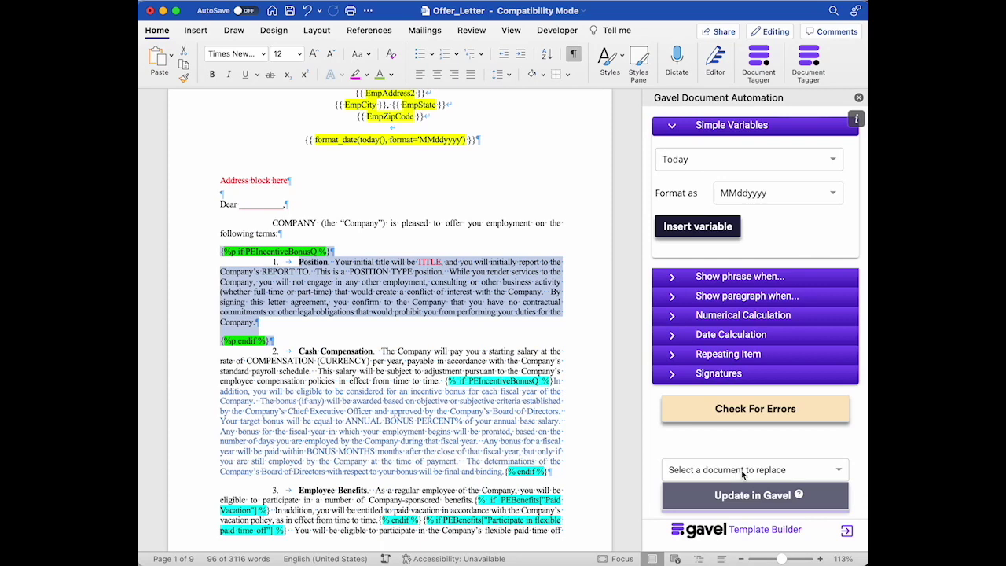
click(742, 470)
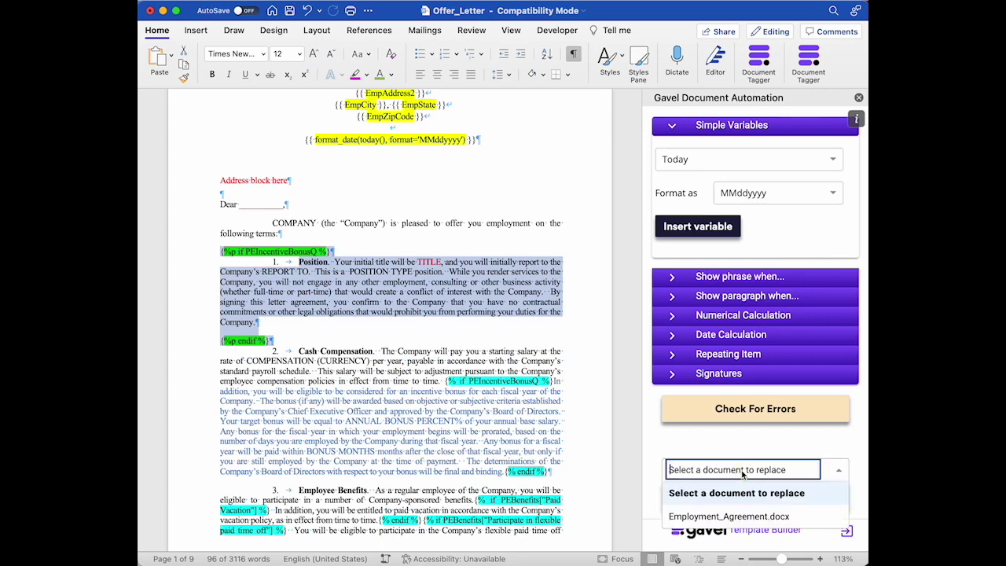
click(733, 518)
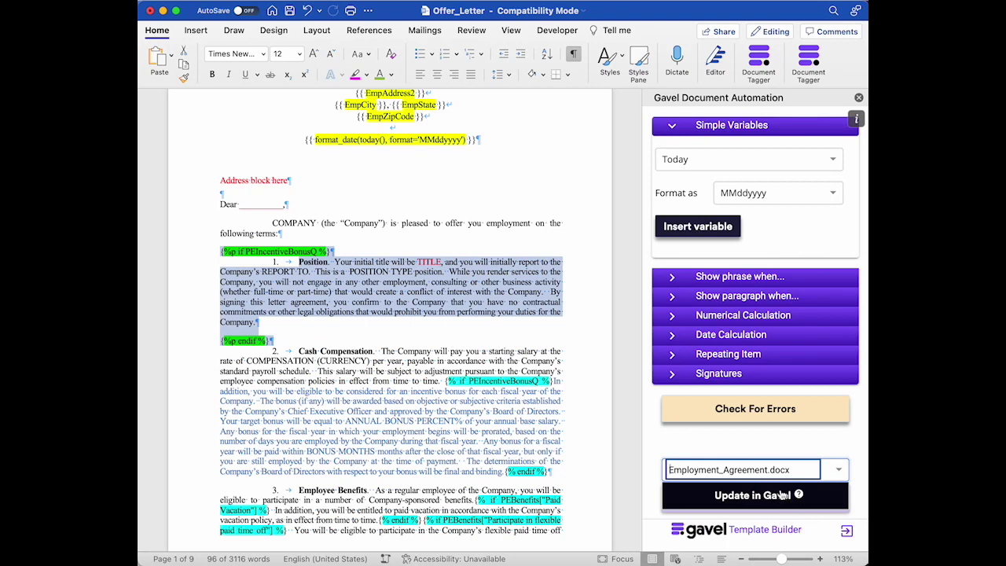
scroll(761, 449, down, 1)
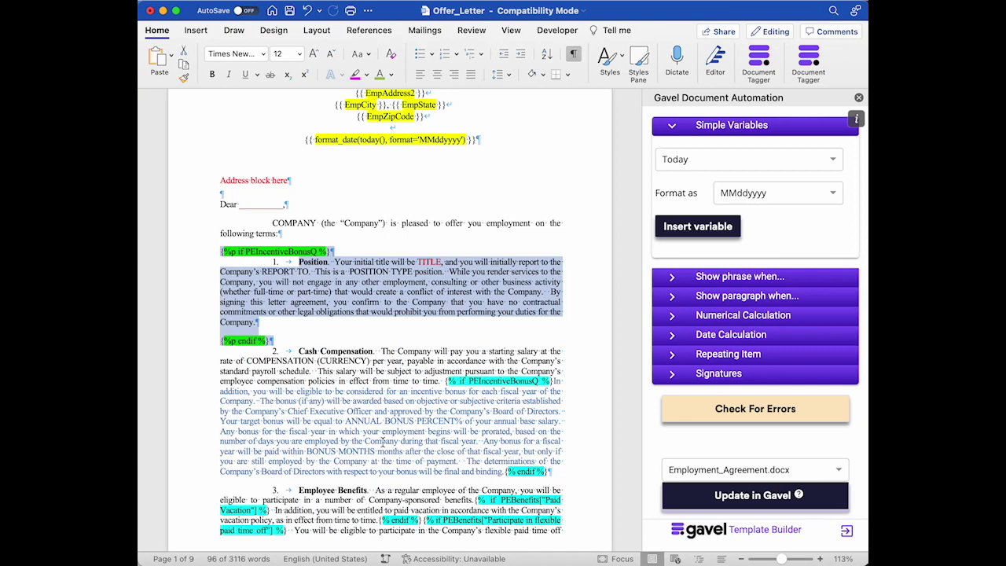
click(395, 263)
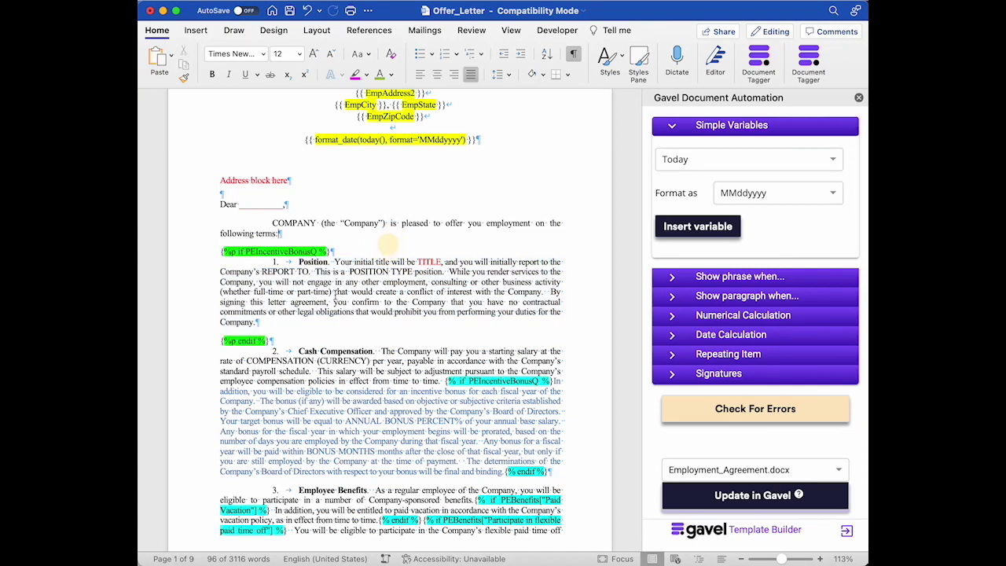
click(269, 340)
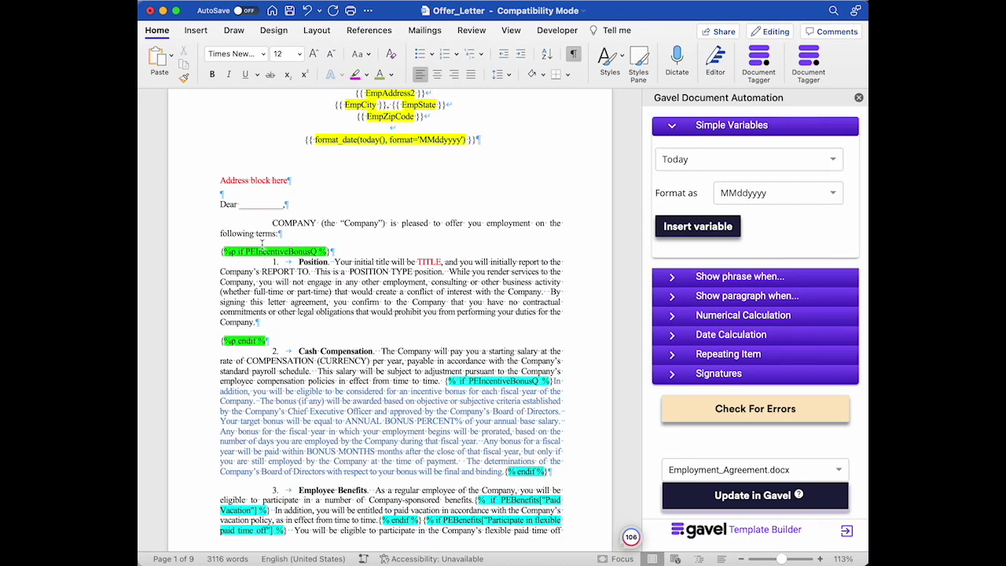
Check the add-in's information menu for the support and reload options, then dismiss it.
scroll(755, 353, up, 3)
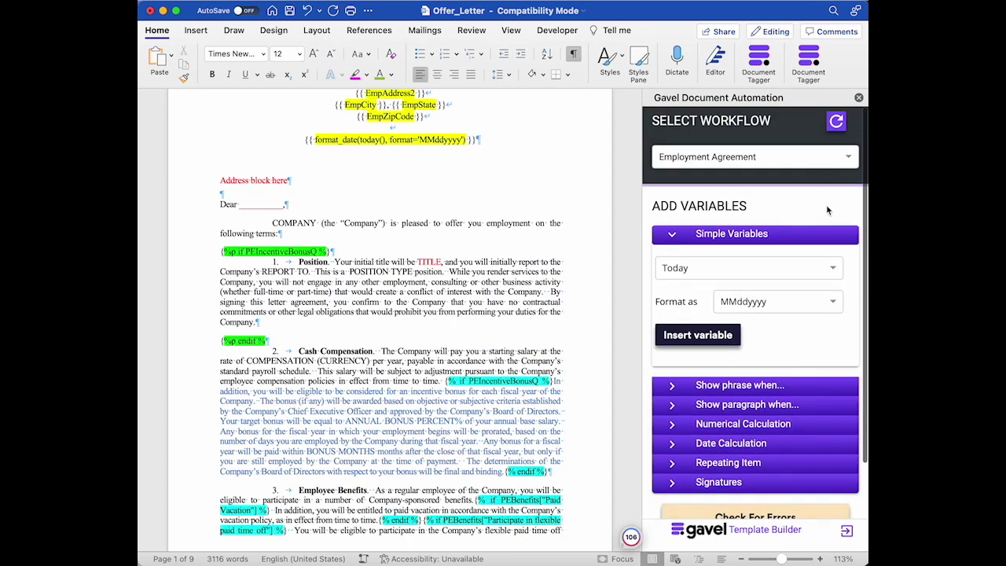
click(858, 123)
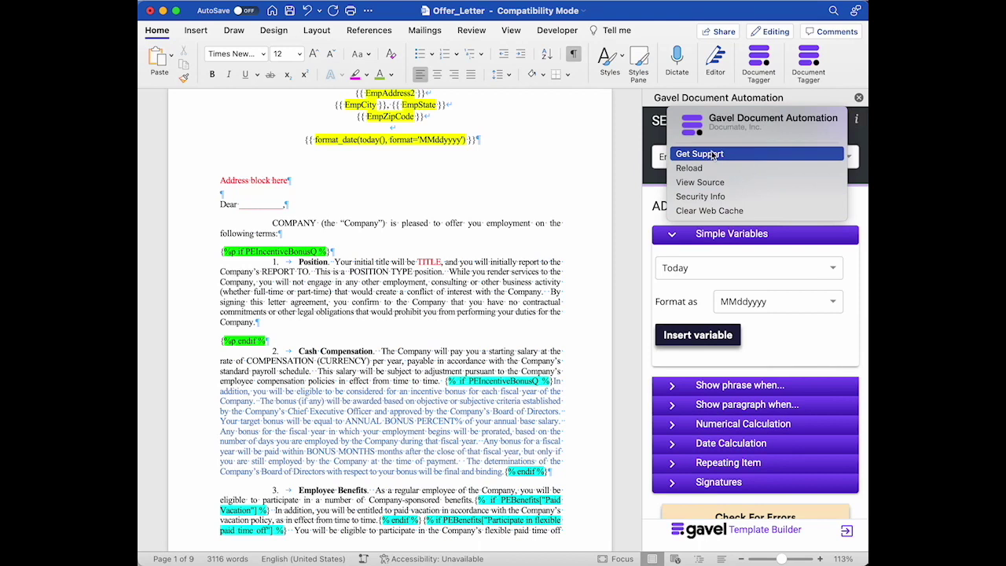
click(624, 173)
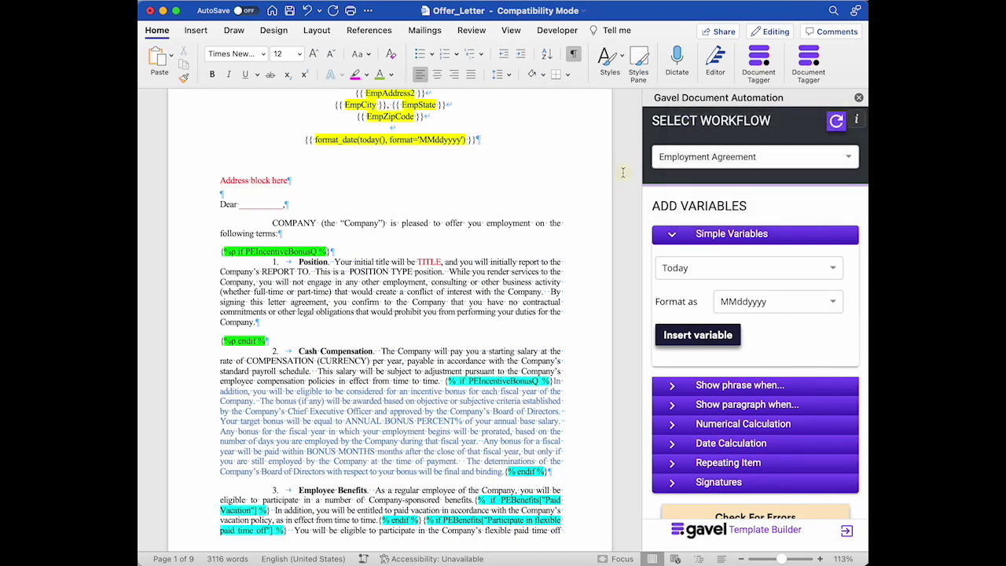
Review the tagged variables and conditions throughout the offer letter up to page 4 and return to the first page.
scroll(748, 290, down, 3)
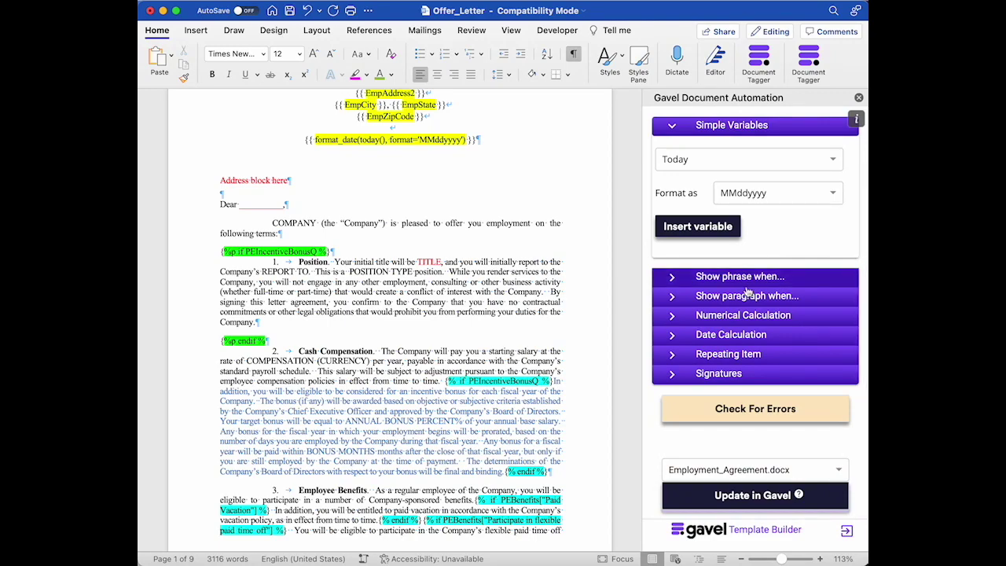
scroll(562, 305, down, 10)
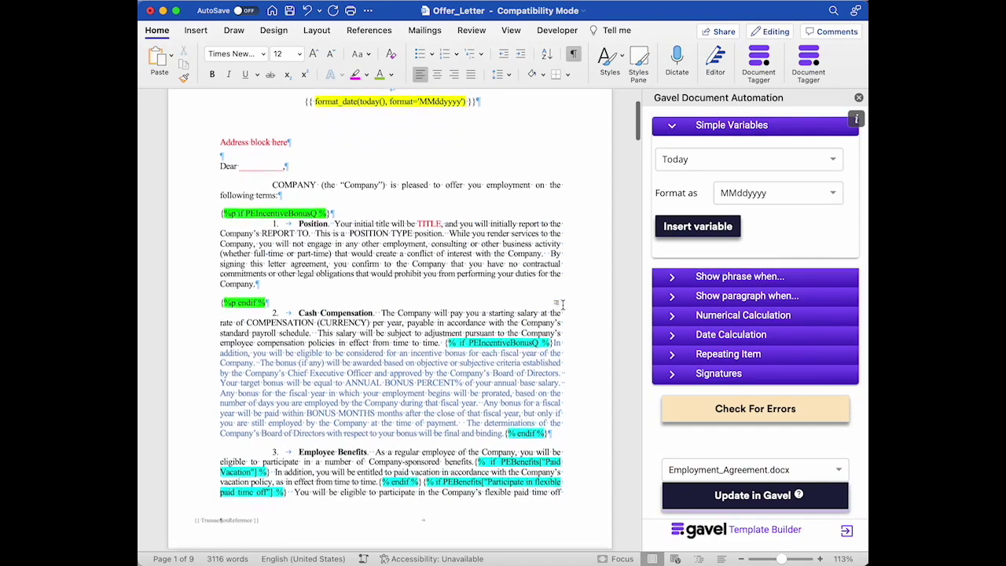
scroll(563, 305, down, 5)
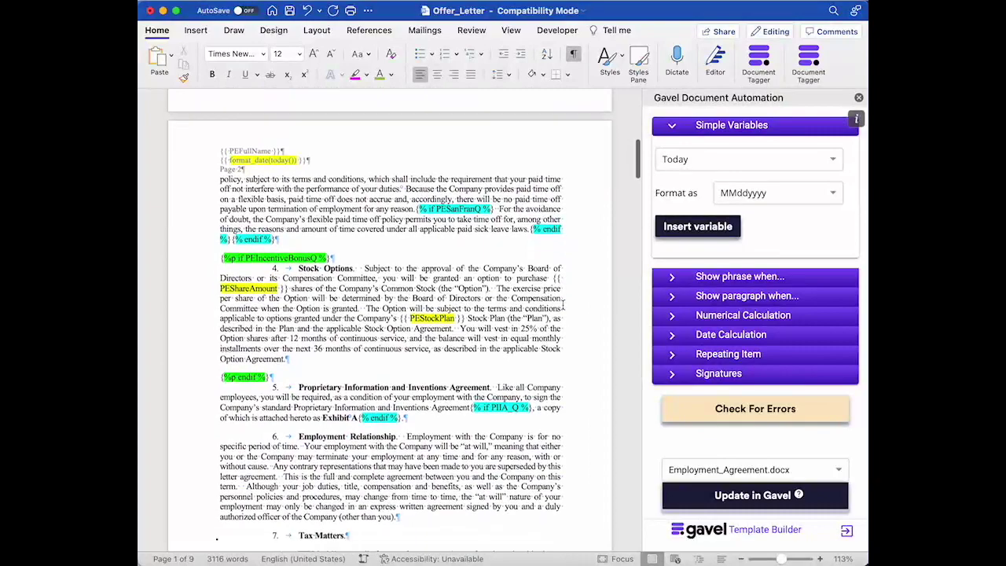
scroll(563, 305, down, 10)
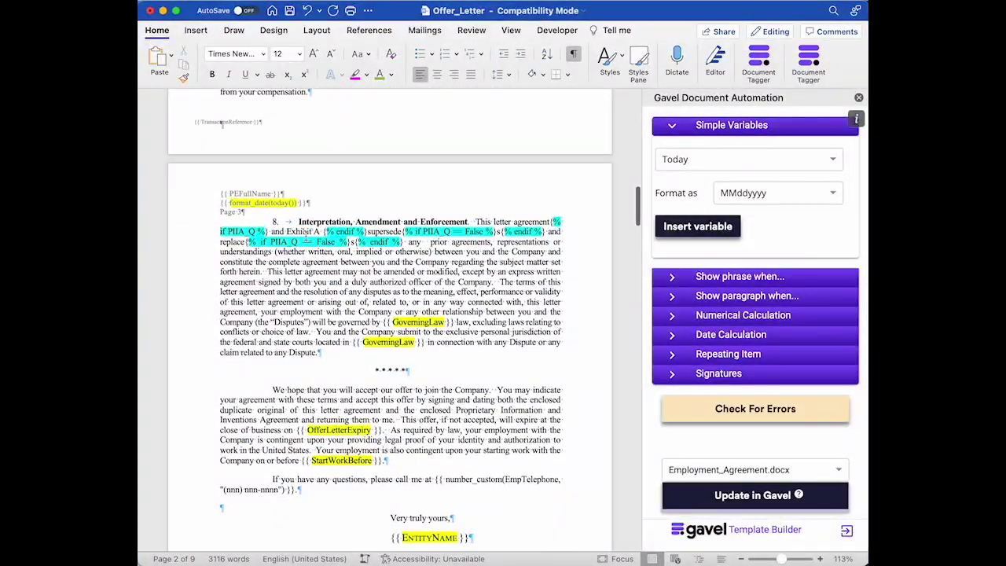
scroll(404, 337, down, 7)
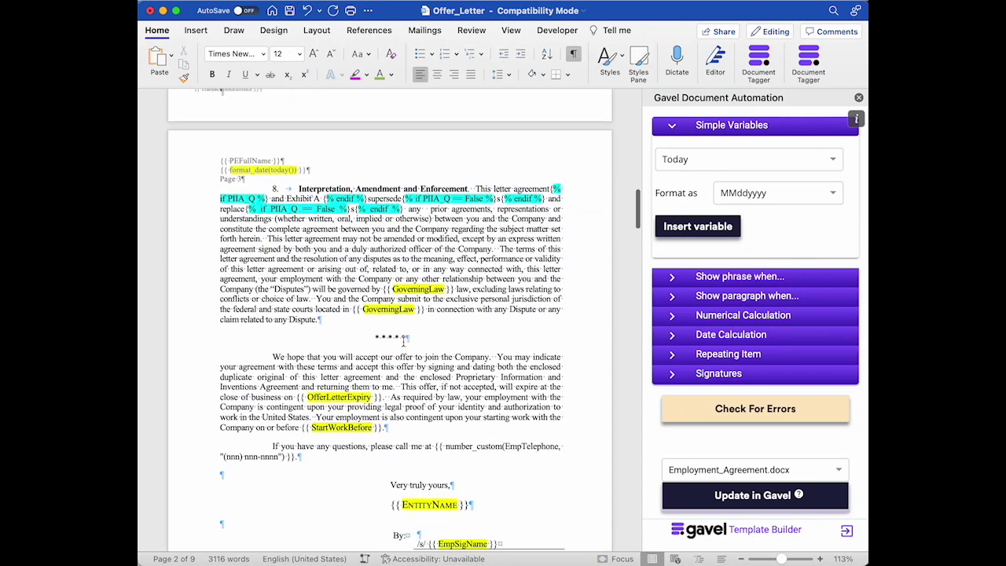
scroll(403, 342, down, 5)
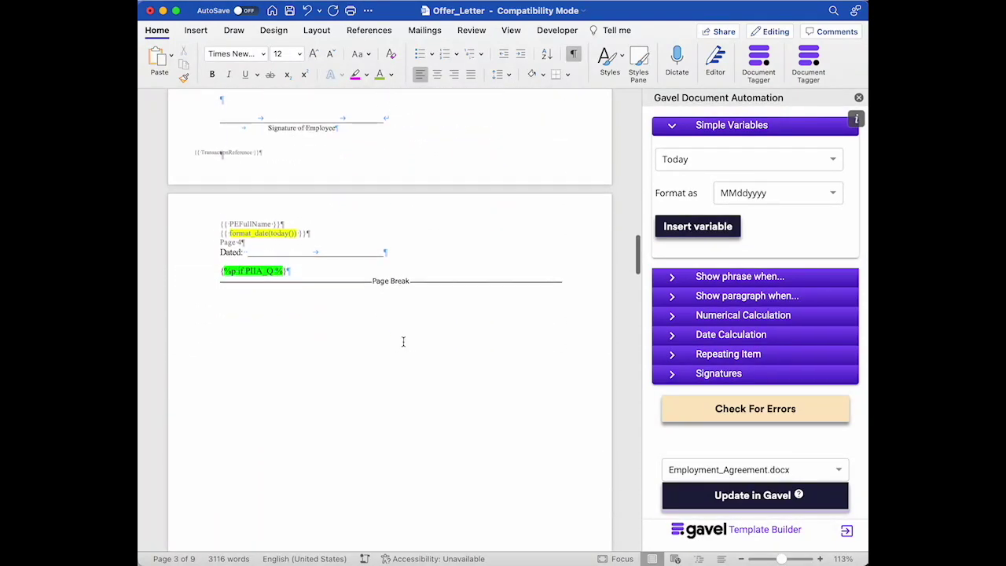
scroll(404, 341, up, 10)
scroll(403, 340, up, 20)
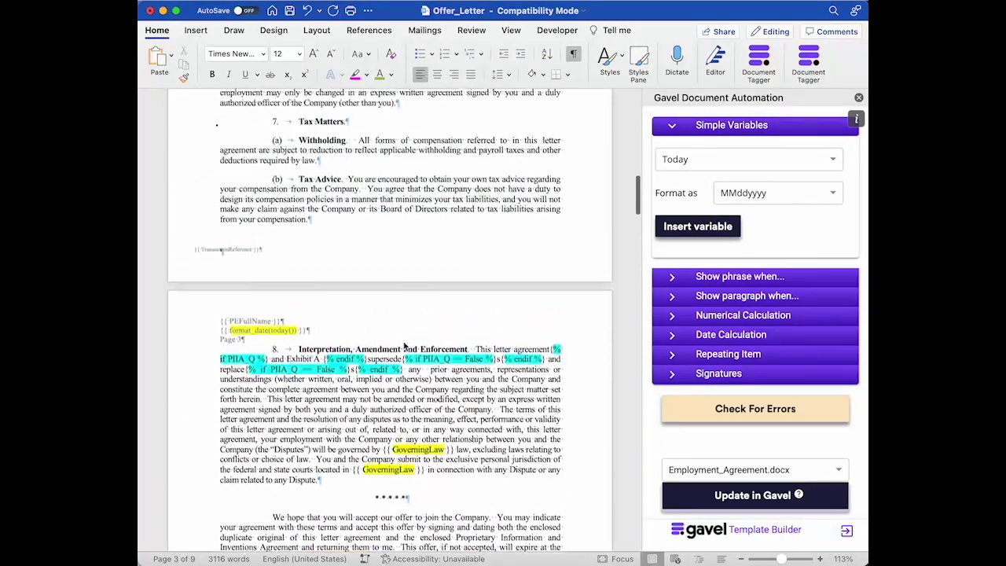
scroll(403, 344, up, 2)
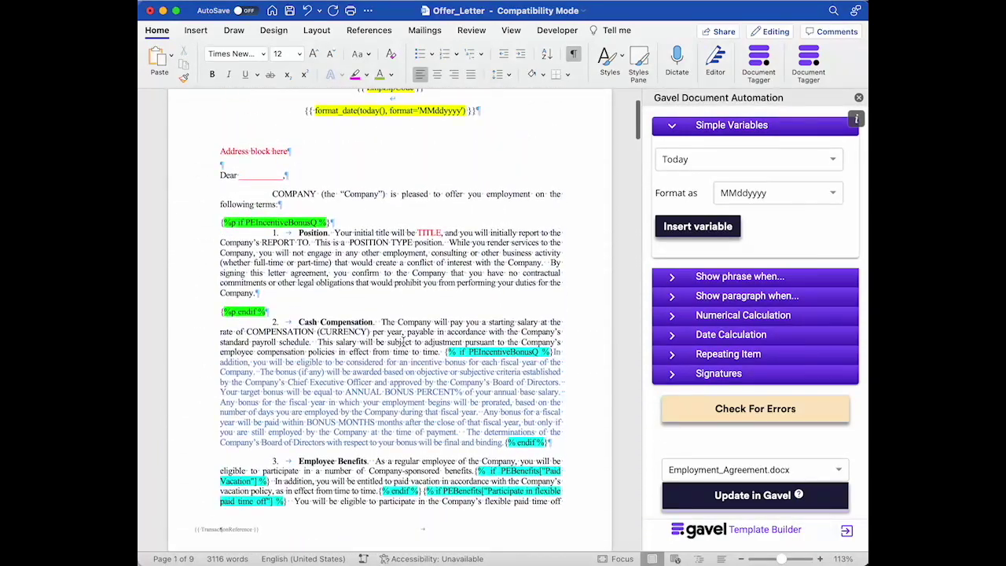